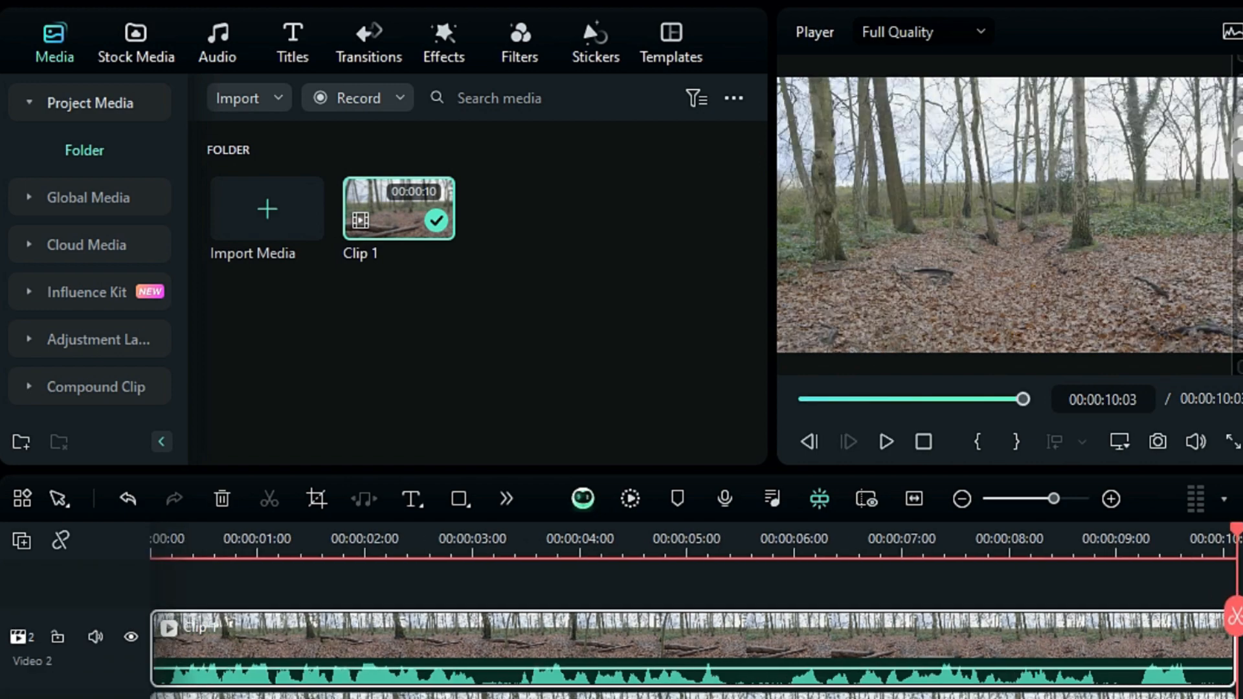
- Bring up the Effects library after the forest clip is on the timeline
left_click(444, 35)
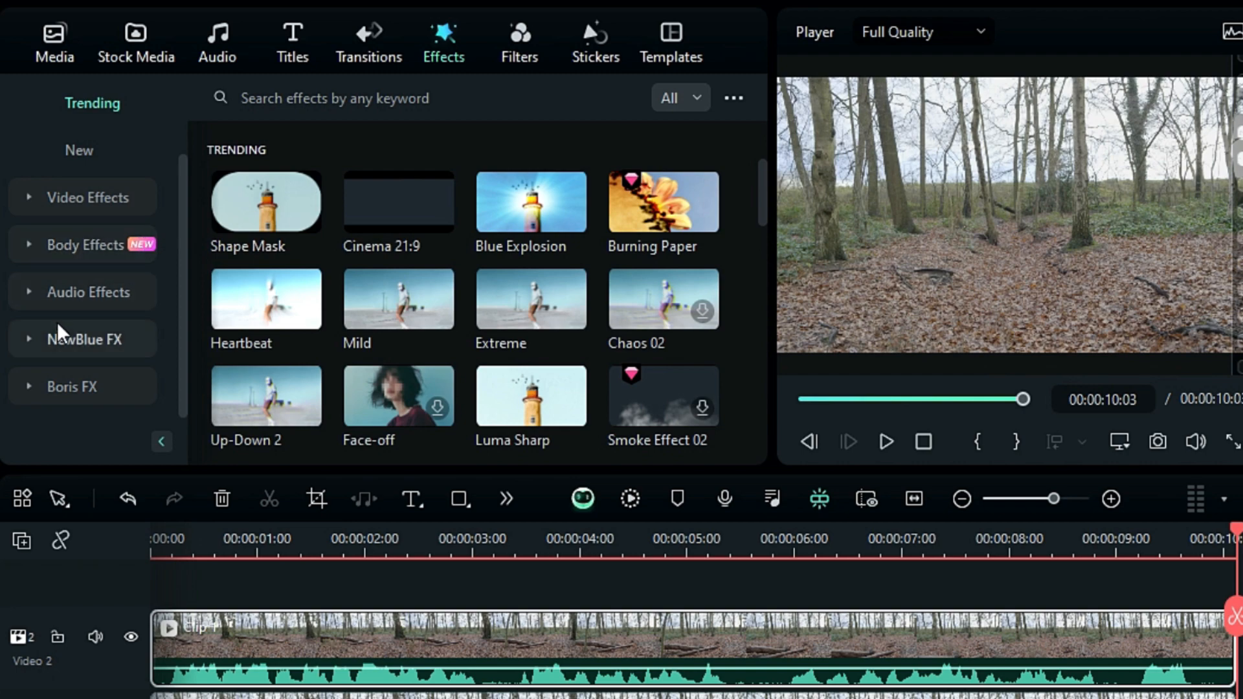
- Apply the NewBlue Tint filter to the forest clip with a light cyan tint colour
left_click(81, 339)
scroll(29, 341, "down", 2)
left_click(66, 337)
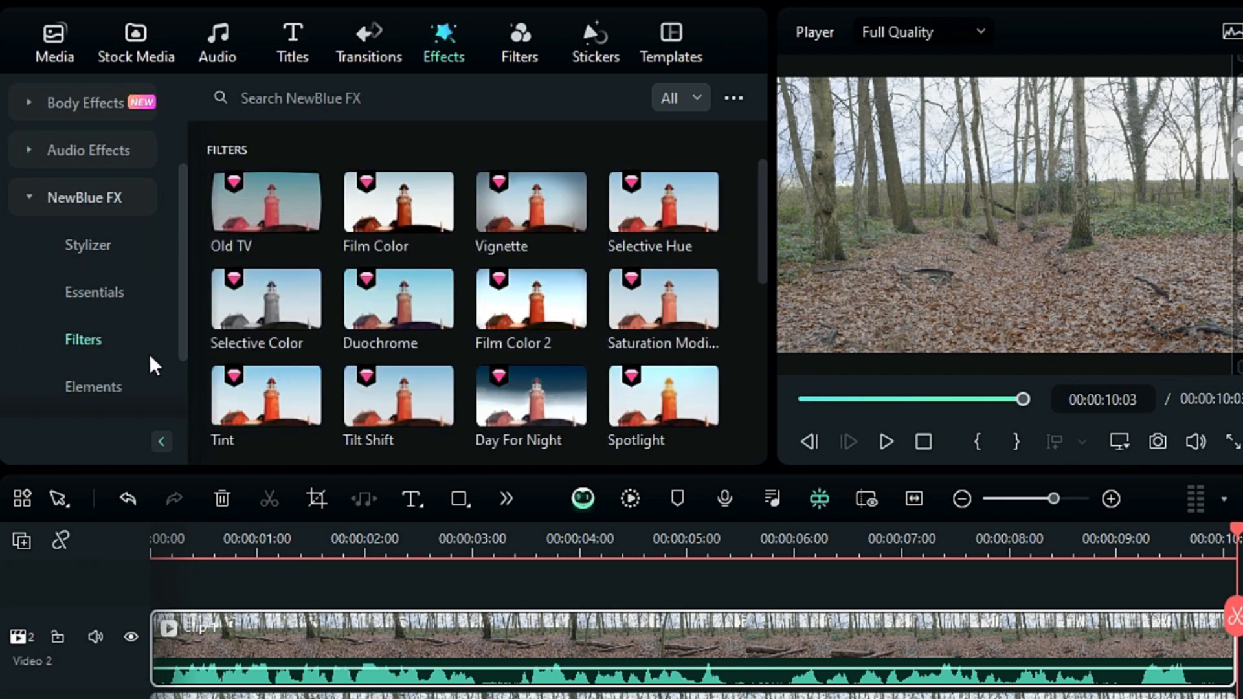
left_click_drag(267, 396, 294, 629)
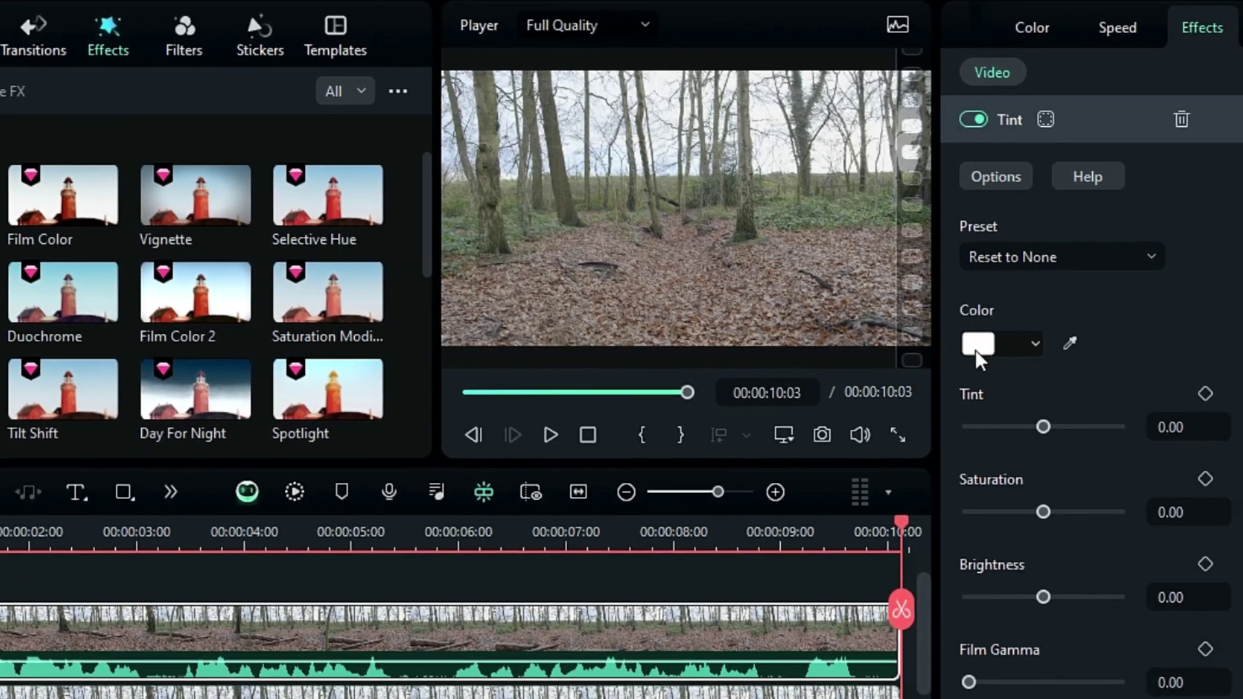
left_click(976, 347)
left_click(1013, 590)
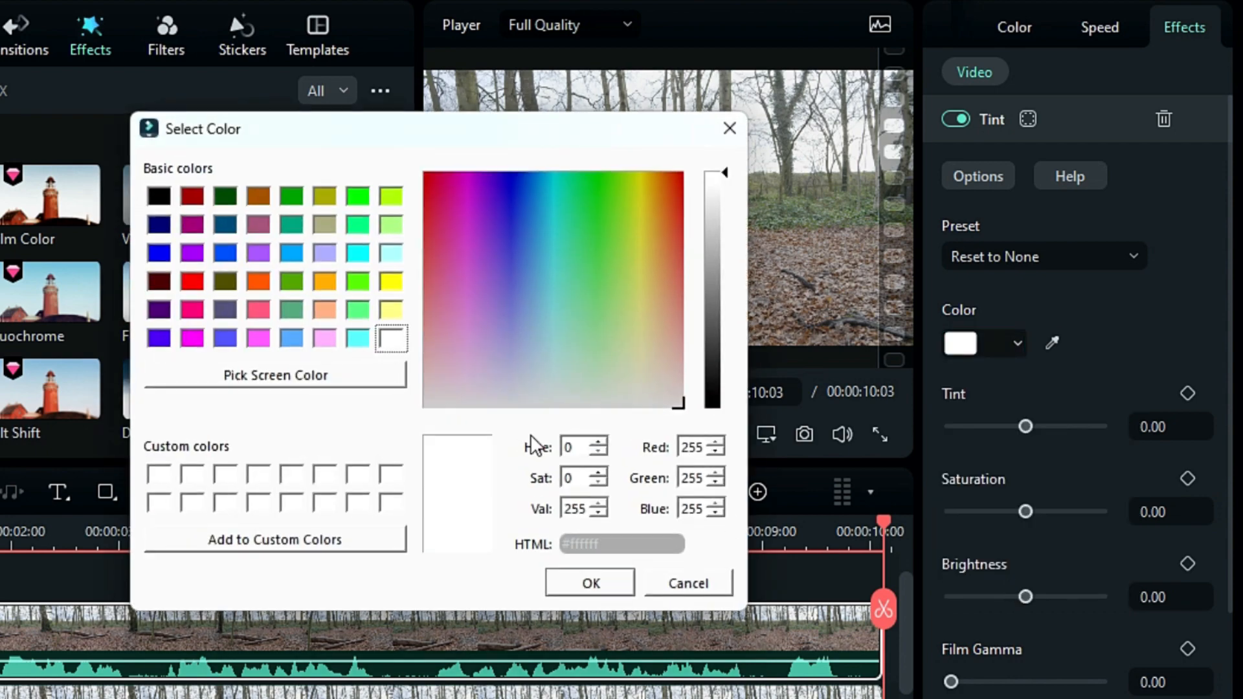
left_click_drag(553, 372, 549, 369)
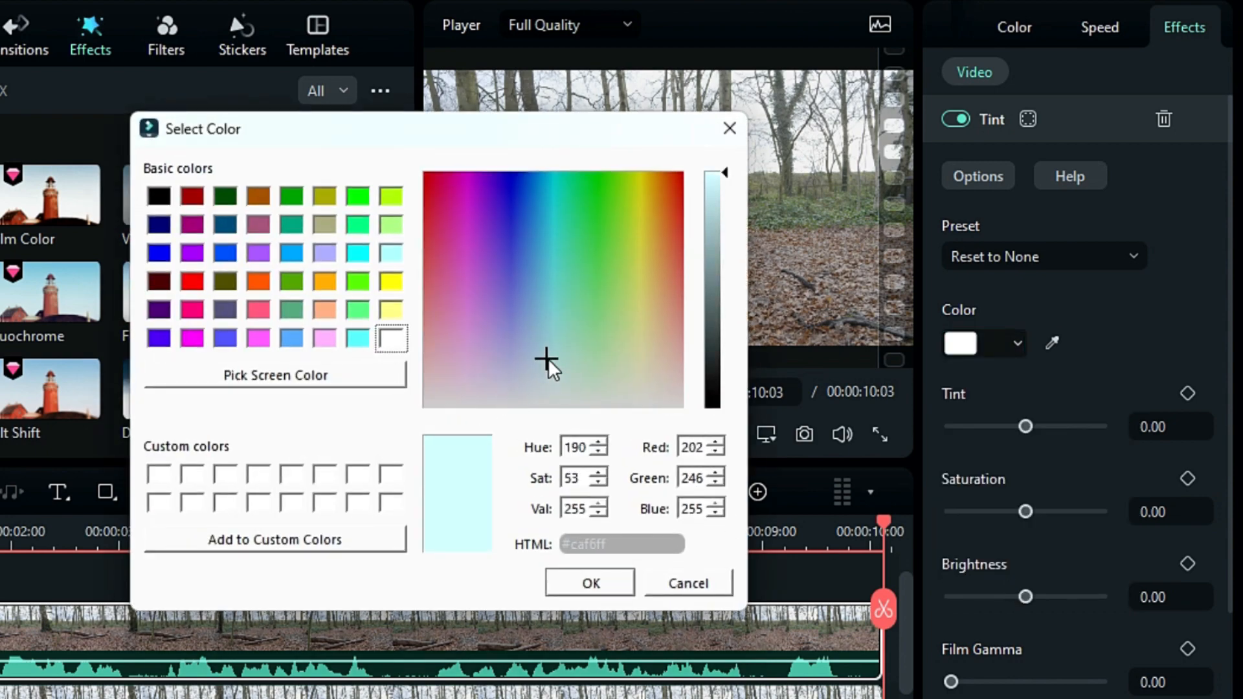
left_click(590, 582)
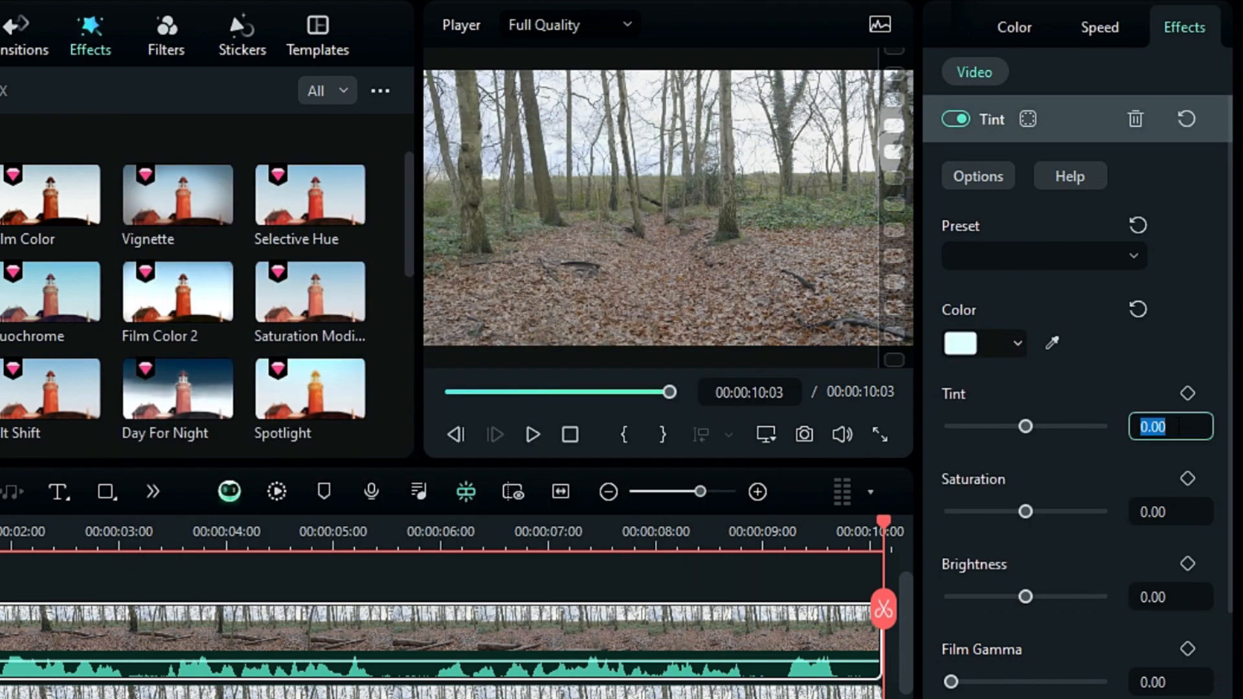
- Set Tint 24, Saturation -100, Brightness -34 and Film Gamma 90
key("Tab")
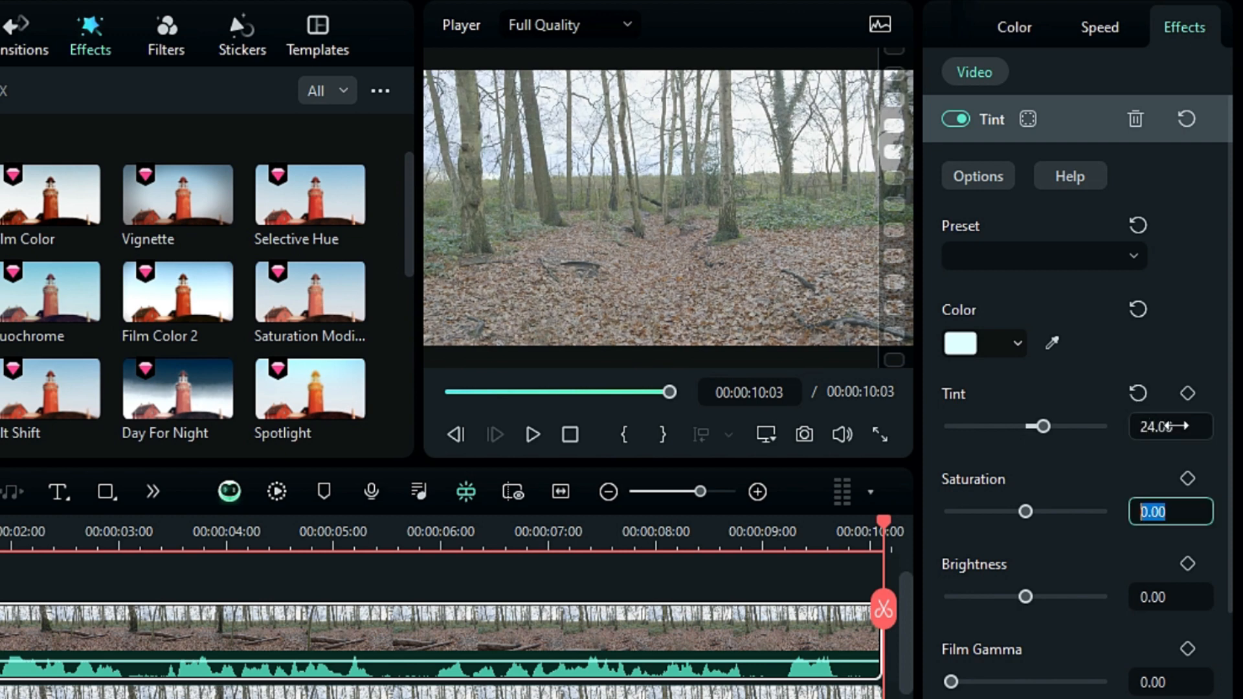
key("Tab")
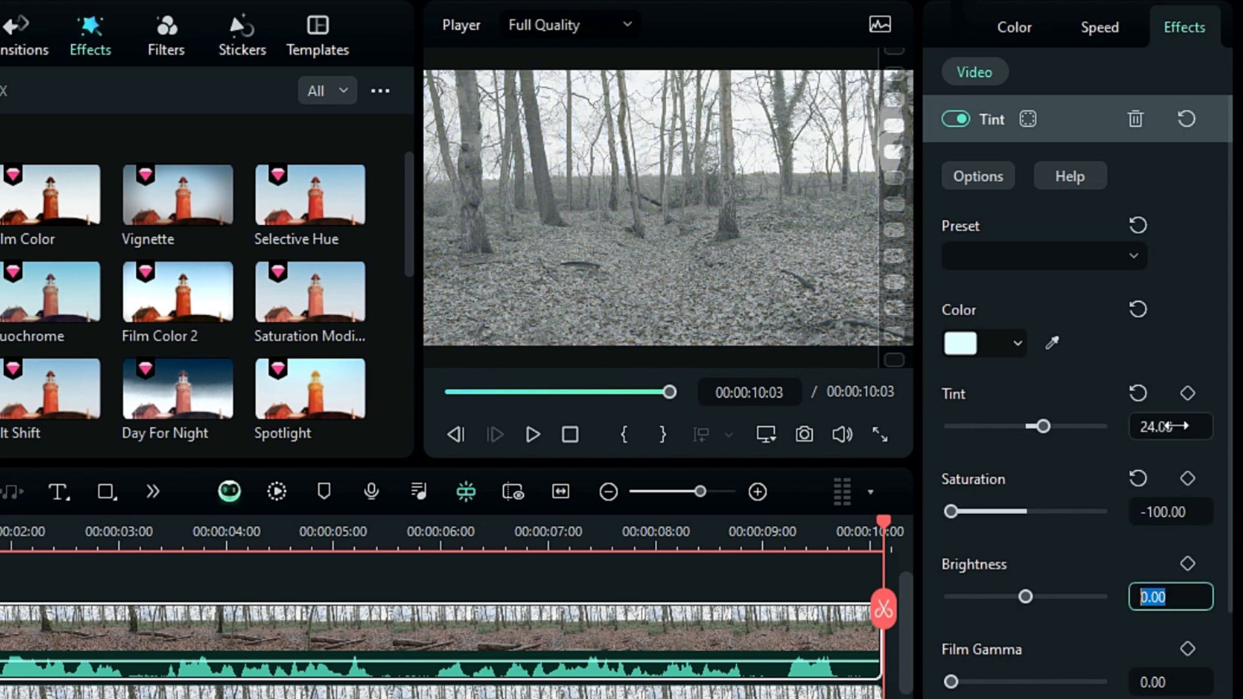
key("Tab")
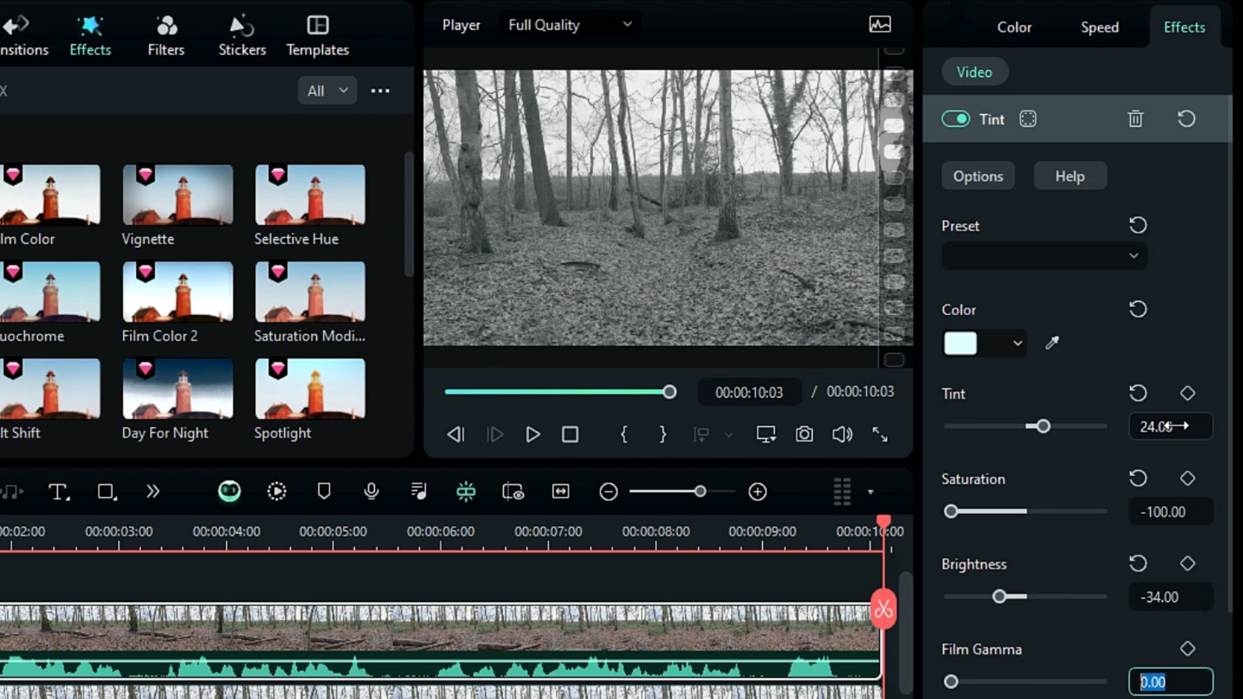
key("Return")
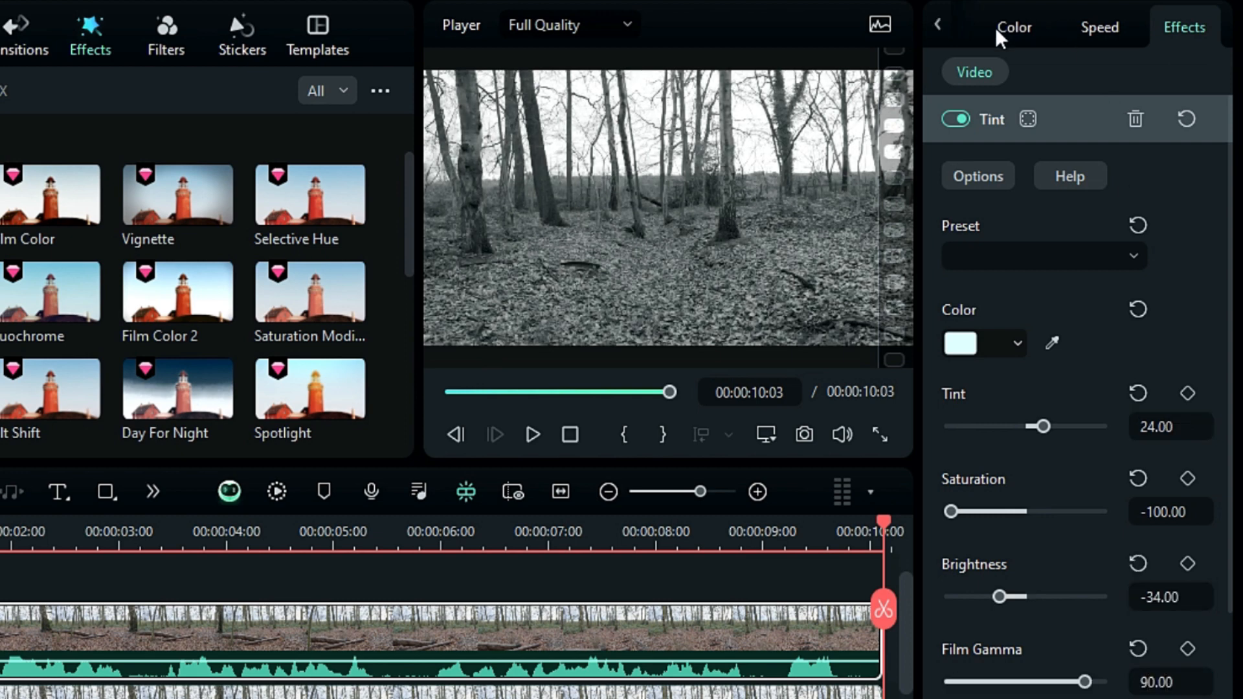
- Blend the clip in Lighten mode and toggle the track to compare
left_click(941, 24)
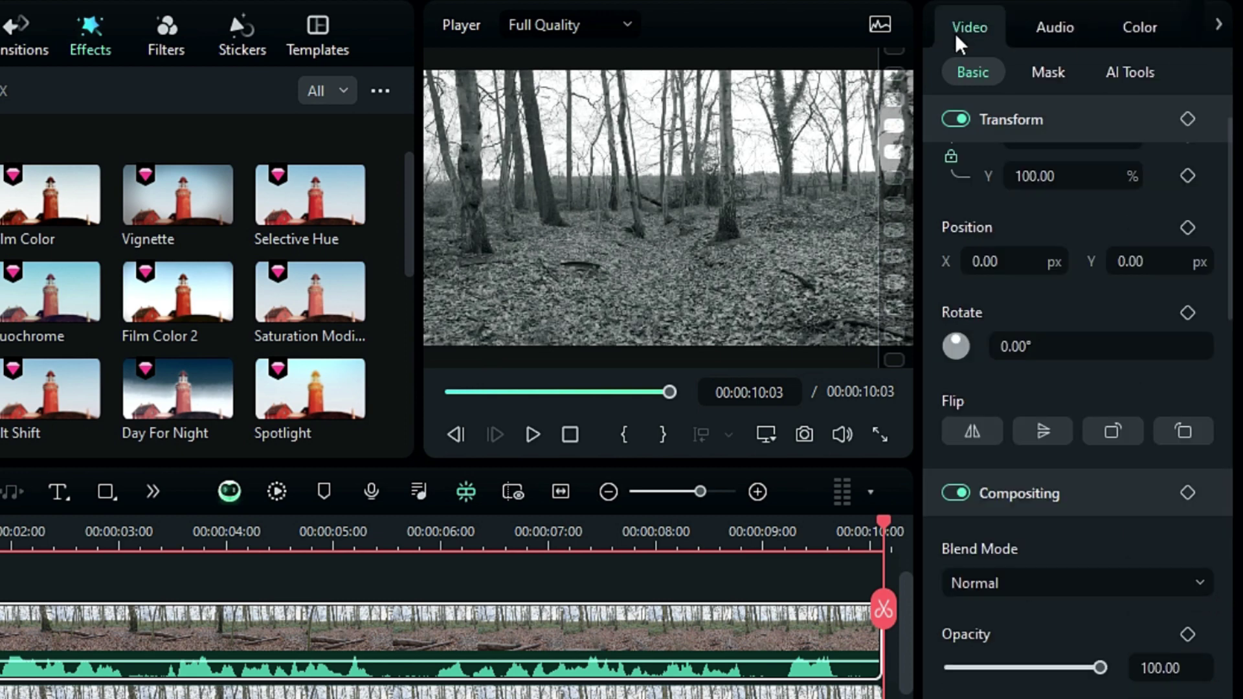
left_click(1067, 585)
scroll(1030, 457, "down", 2)
left_click(1024, 388)
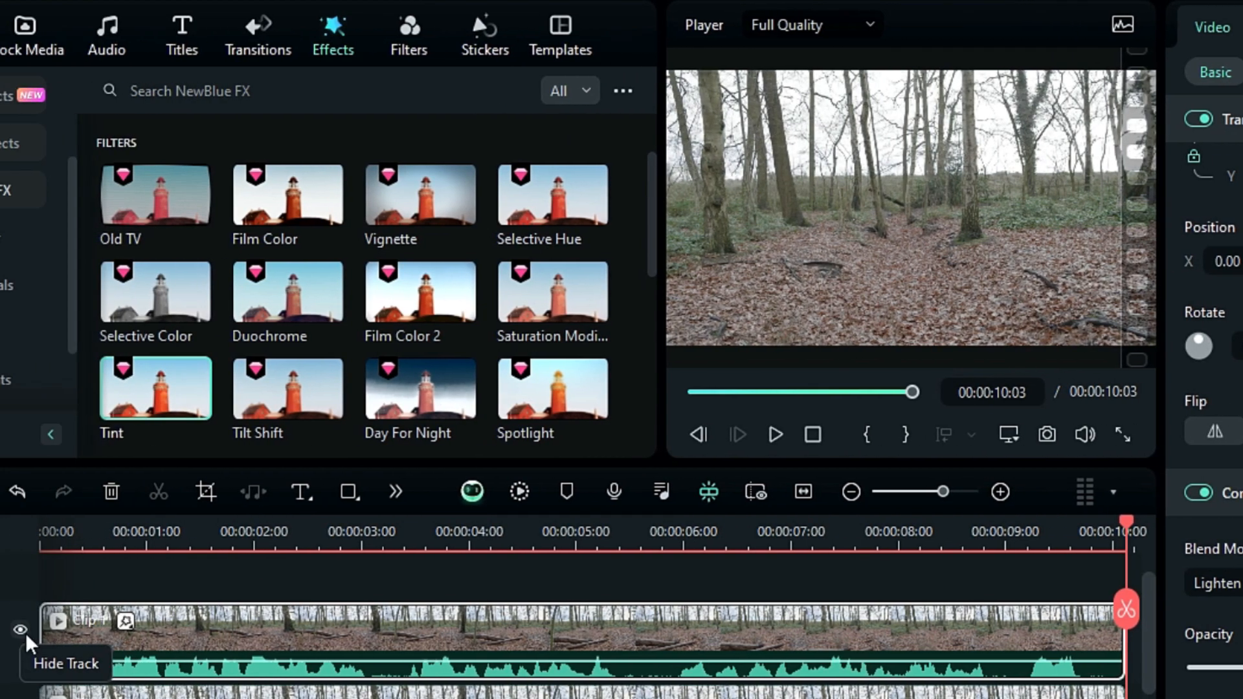
left_click(22, 632)
left_click(21, 632)
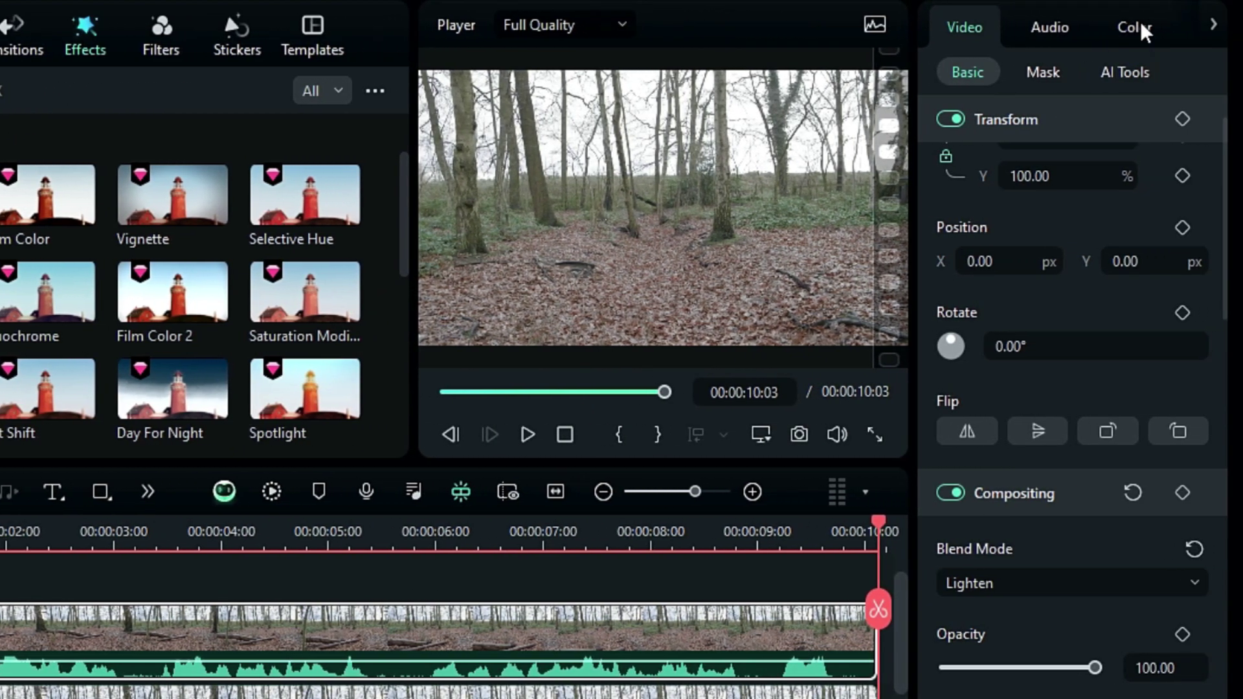
- In Color Basic set Exposure 6, Brightness -8, Contrast 63 and Highlight 59
left_click(1141, 26)
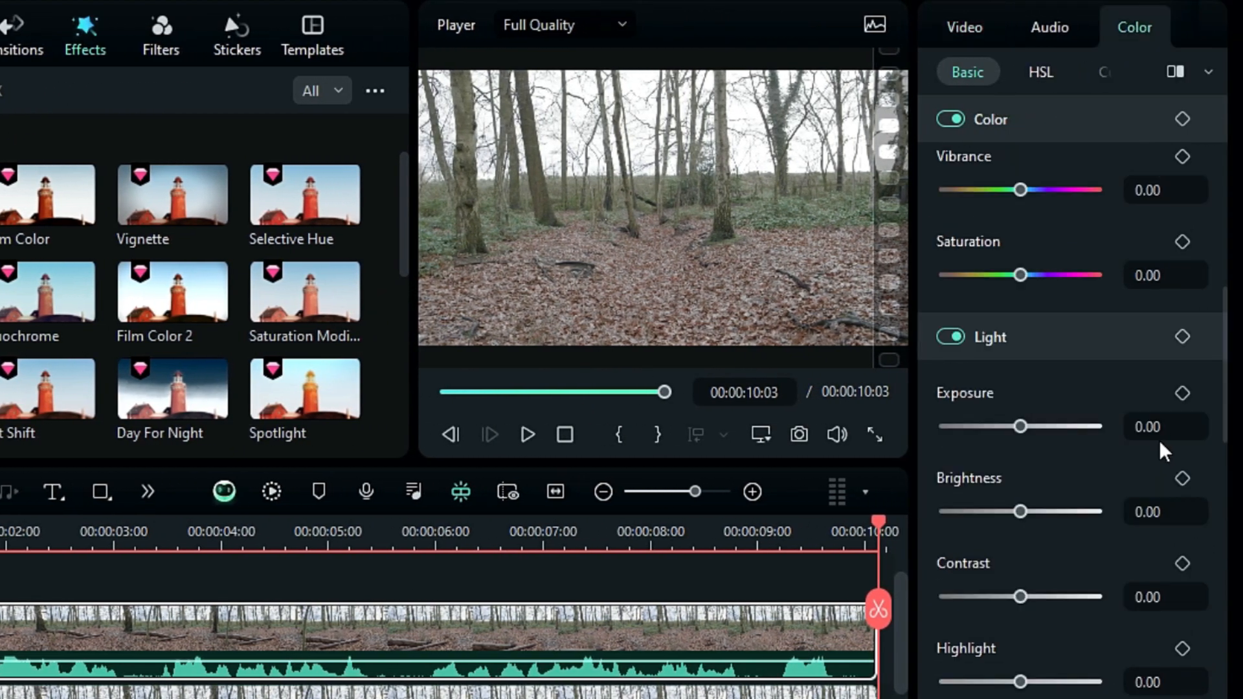
left_click(1158, 428)
type("6")
key("Tab")
type("-8")
key("Tab")
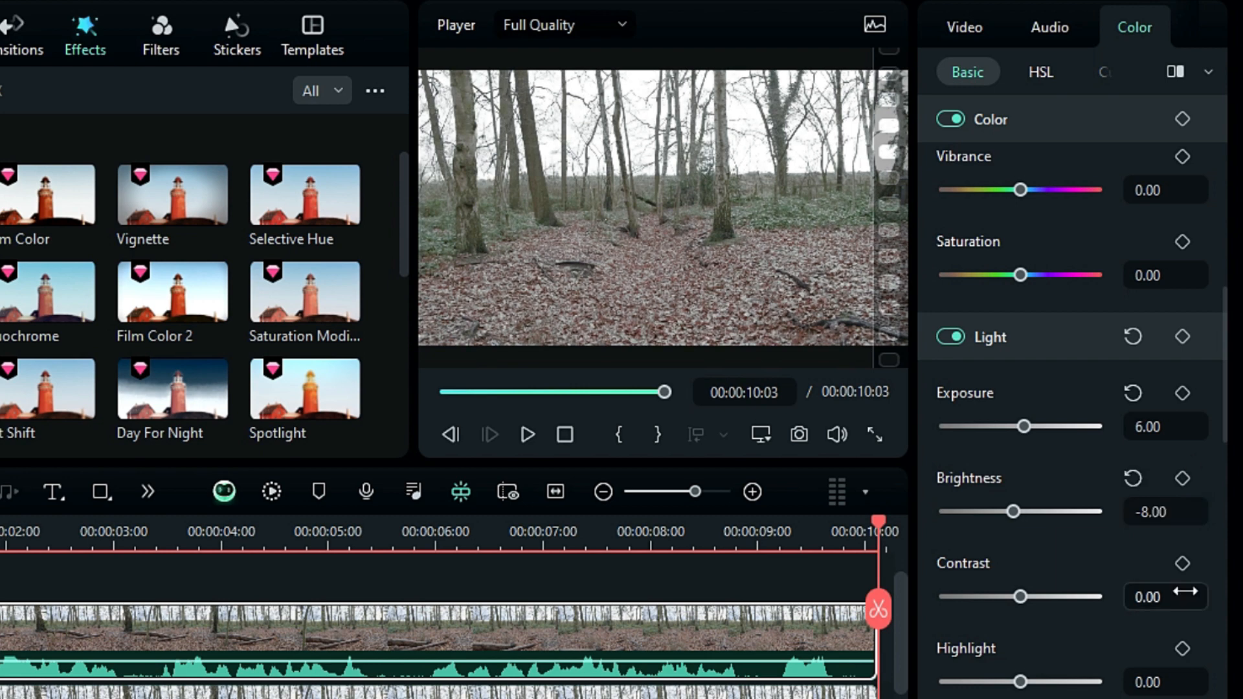
key("Tab")
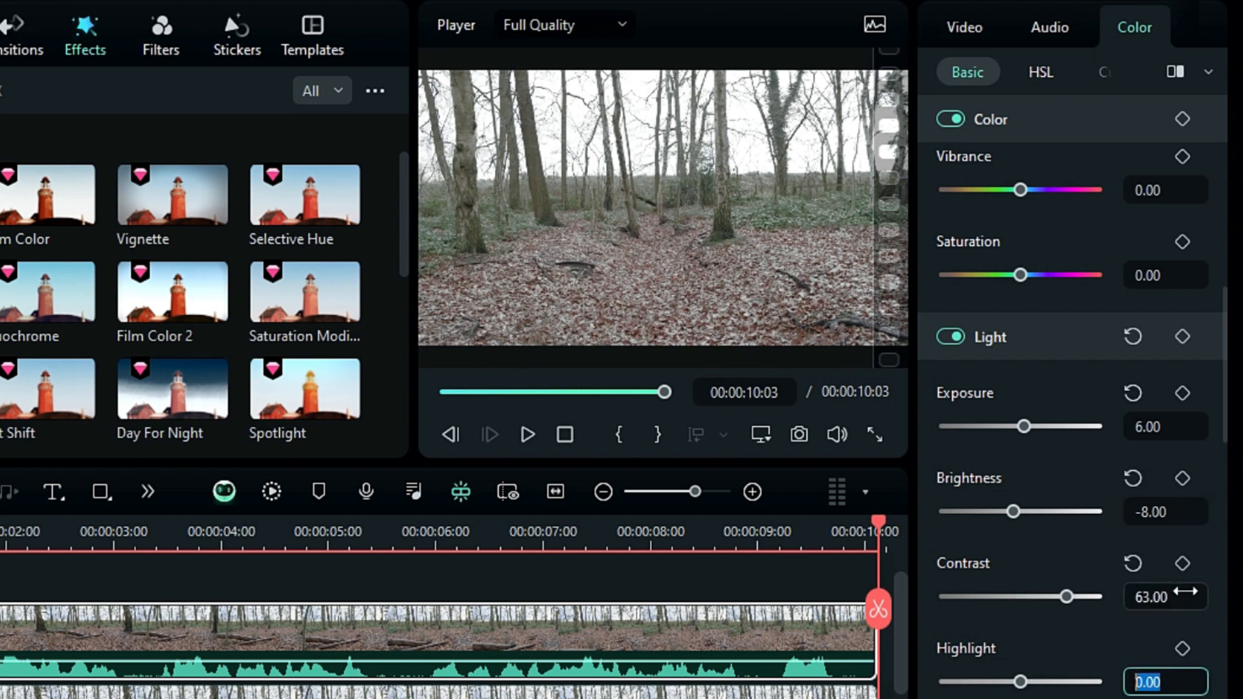
key("Return")
- Set Shadow -10, White 89 and Black -29, then move to the Color Wheels
key("Tab")
type("-")
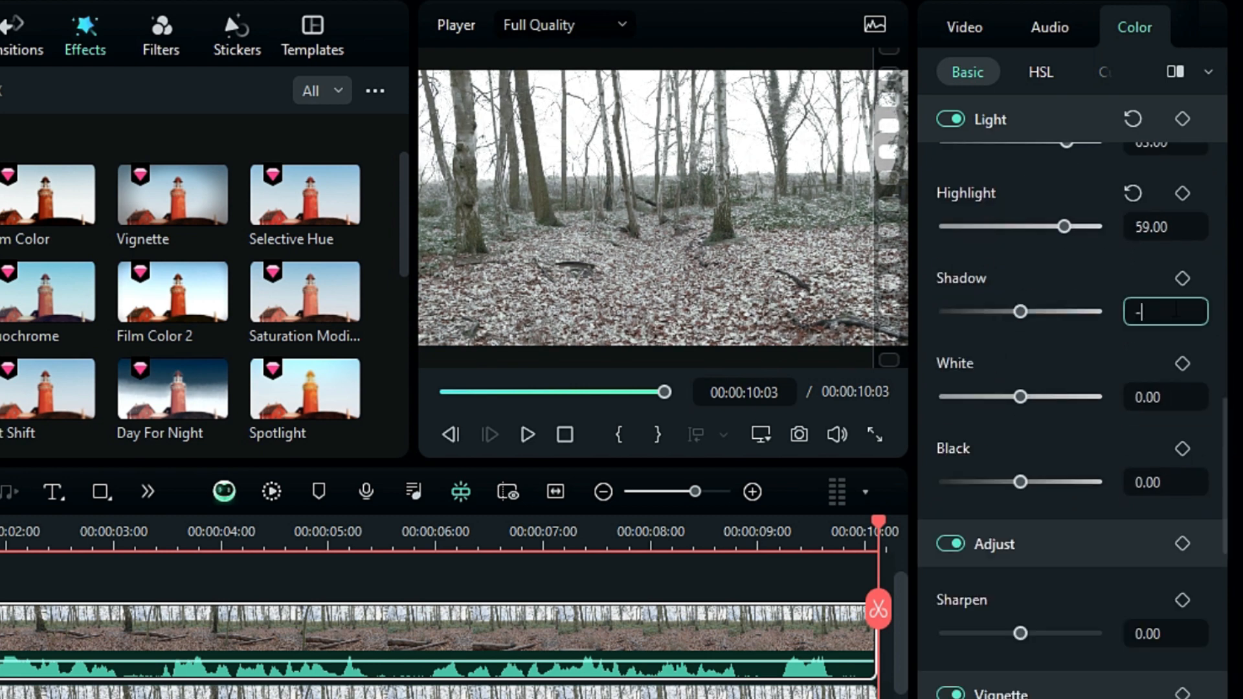
type("10")
key("Tab")
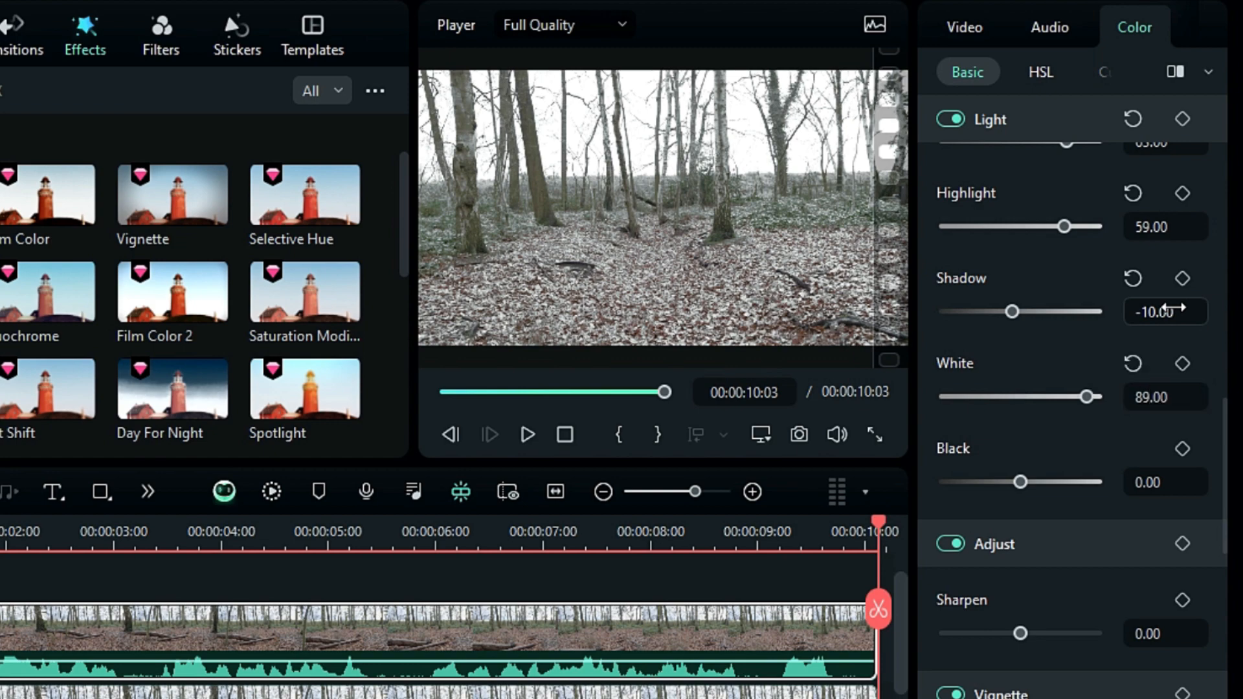
key("Tab")
type("9")
key("Return")
left_click(1106, 72)
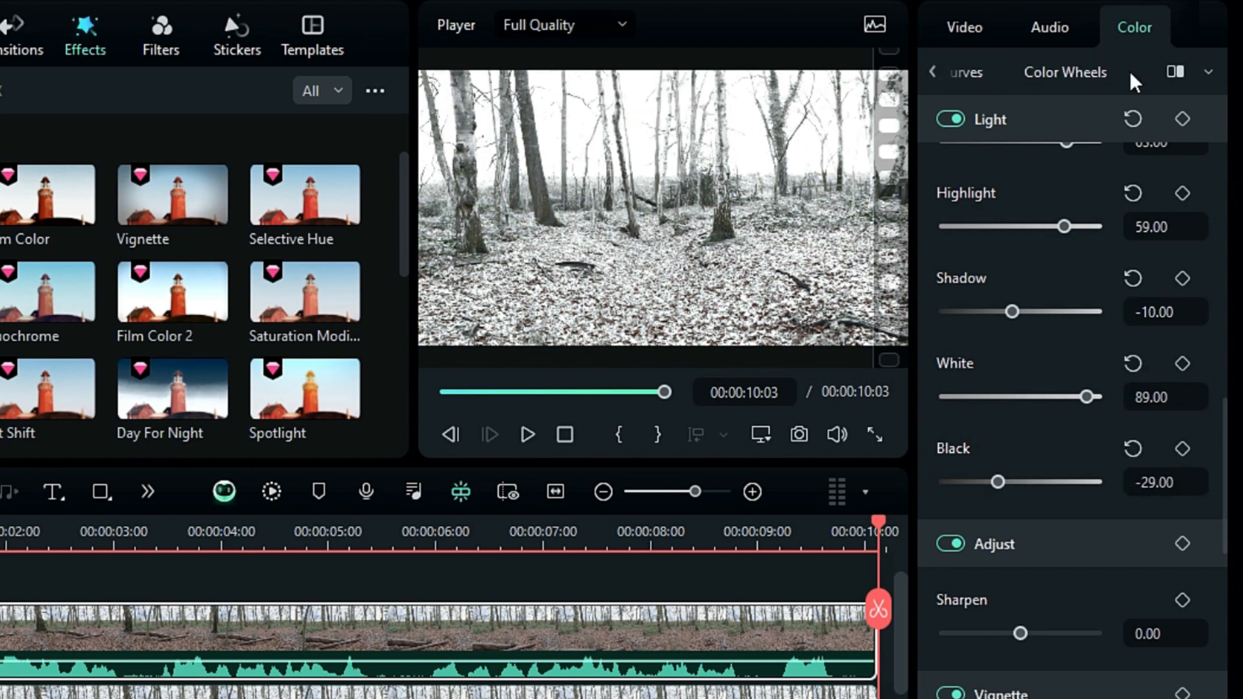
mouse_move(1168, 326)
left_mouse_down()
mouse_move(1169, 352)
mouse_move(1169, 309)
left_mouse_up()
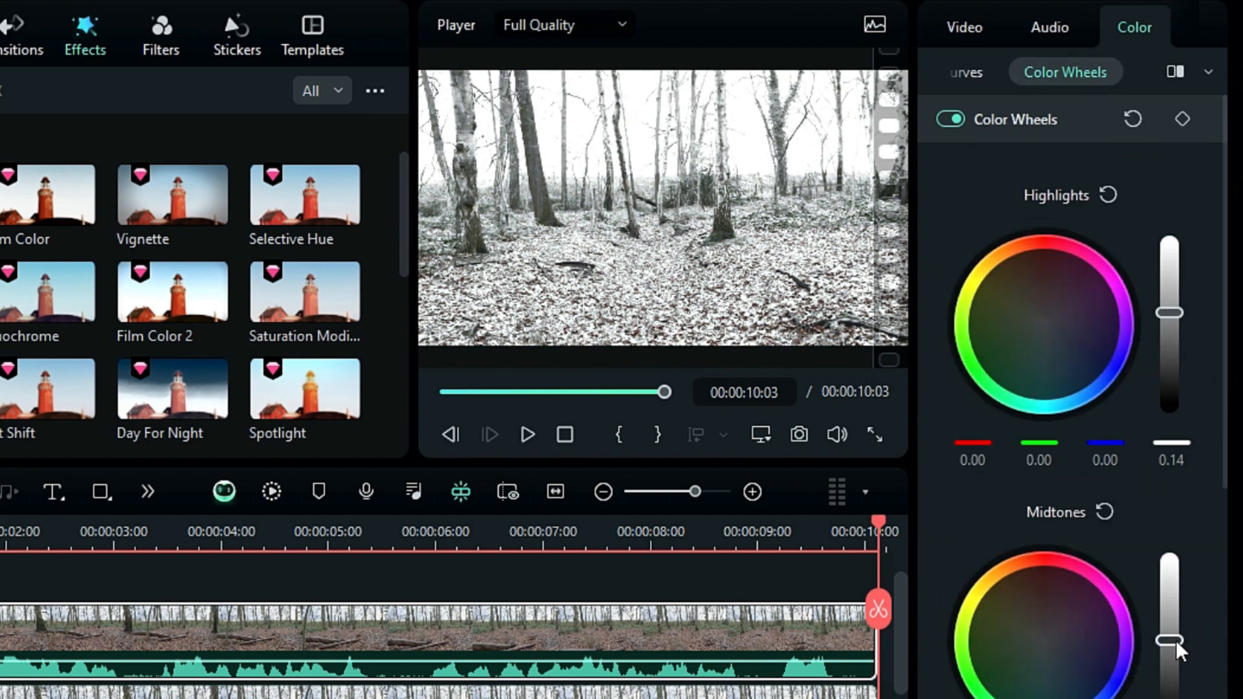
left_click_drag(1169, 641, 1169, 621)
scroll(1068, 485, "down", 3)
left_click_drag(1169, 554, 1178, 558)
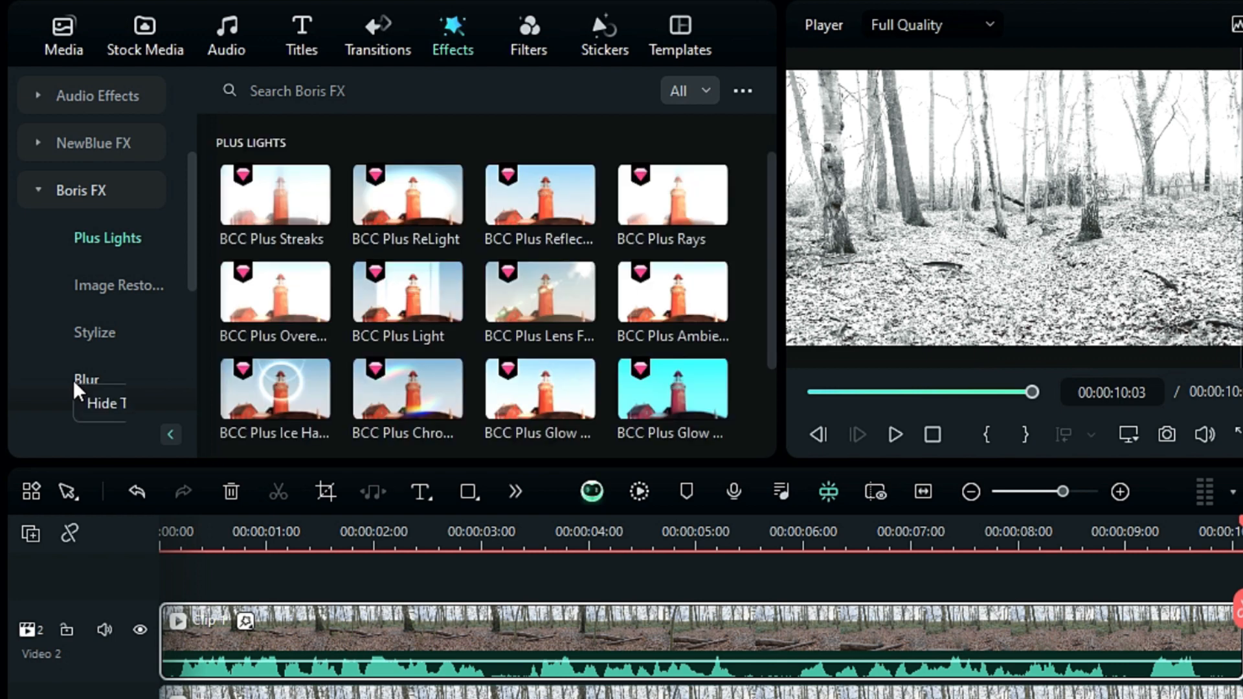
- Apply Boris FX BCC Fast Lens Blur to the clip with iris scale 0.50
left_click(86, 382)
left_click_drag(275, 291, 346, 621)
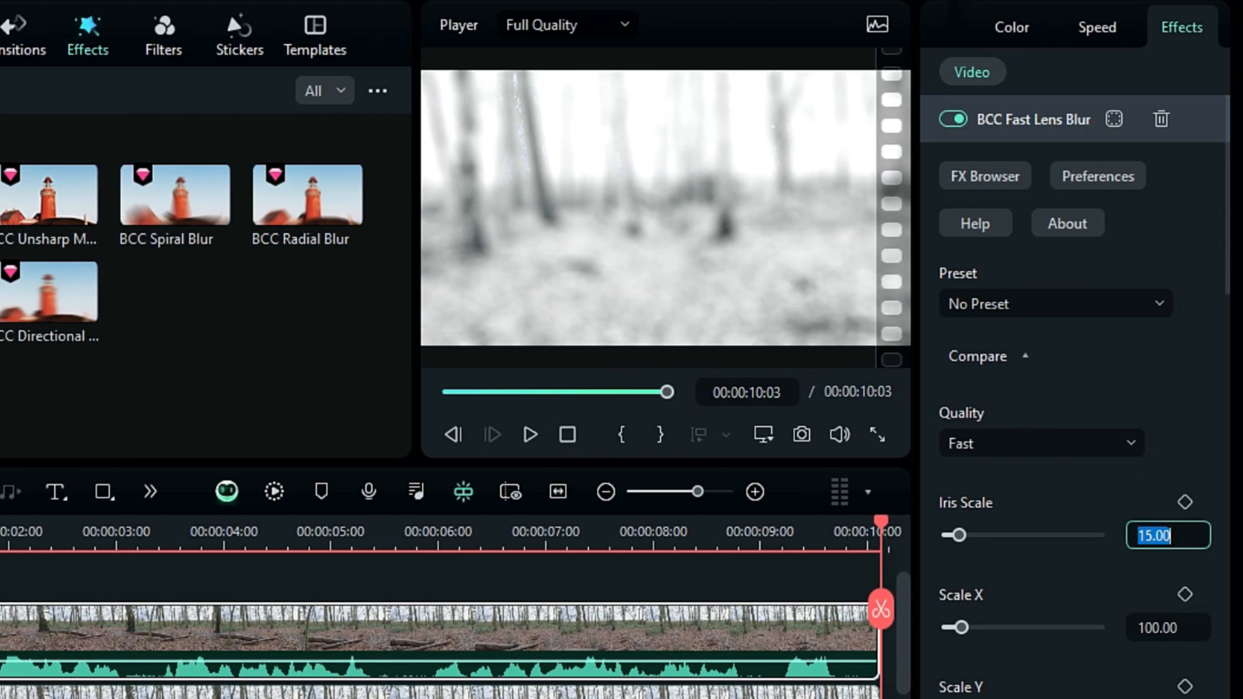
key("Return")
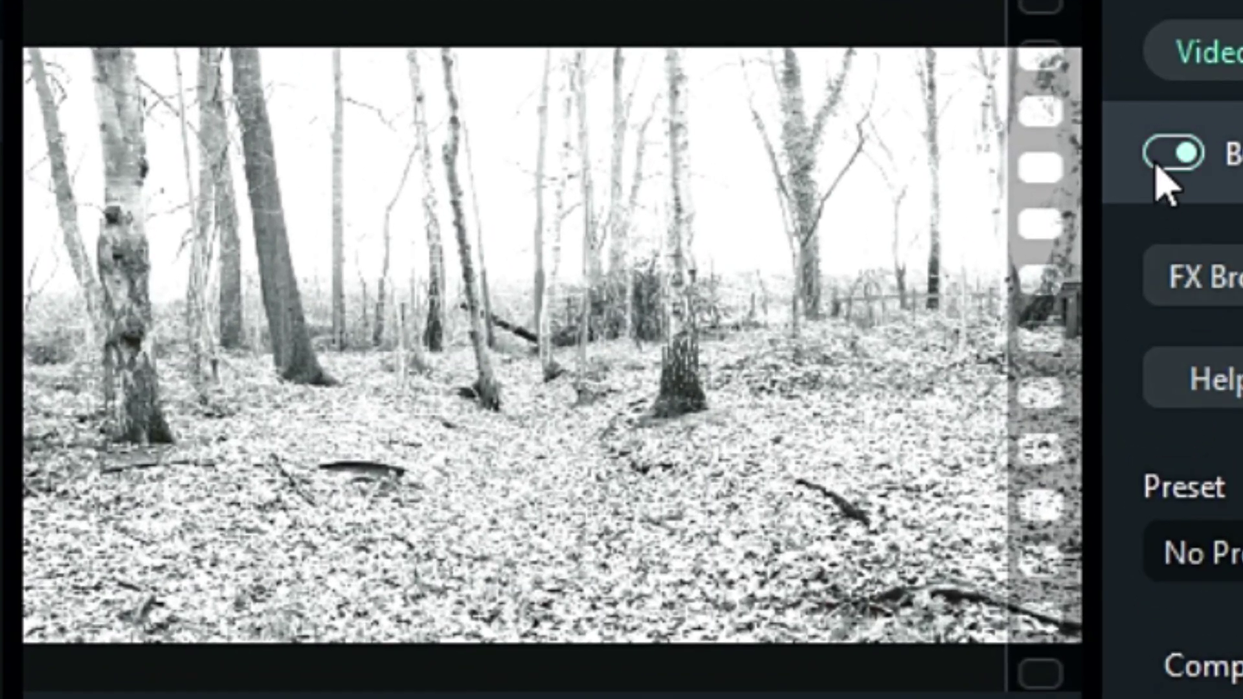
- Toggle the lens blur off and on to compare, then show the Plus Lights effects
left_click(1173, 154)
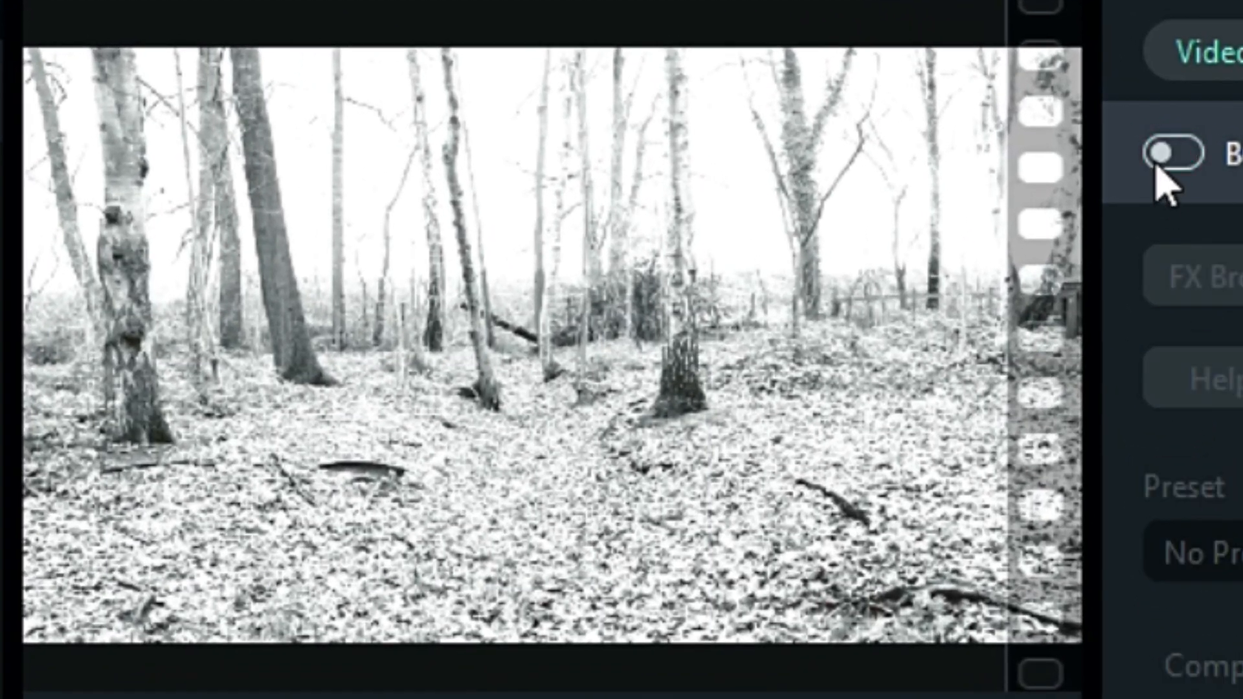
left_click(1173, 154)
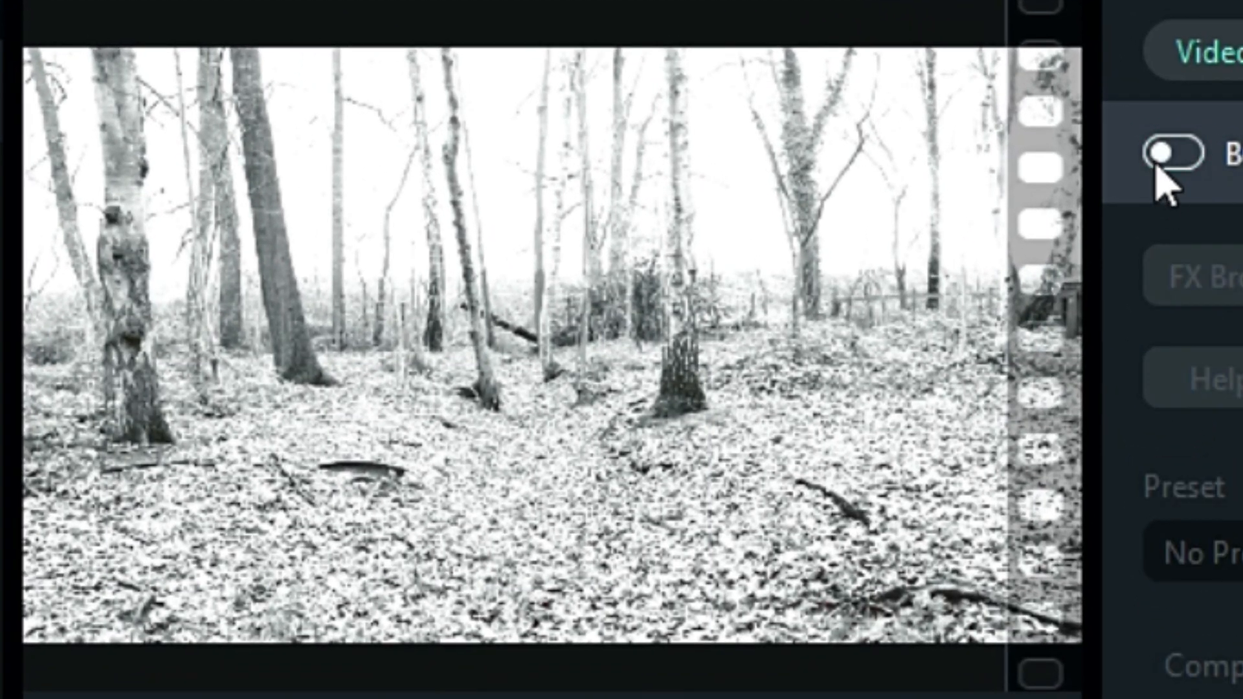
left_click(1174, 153)
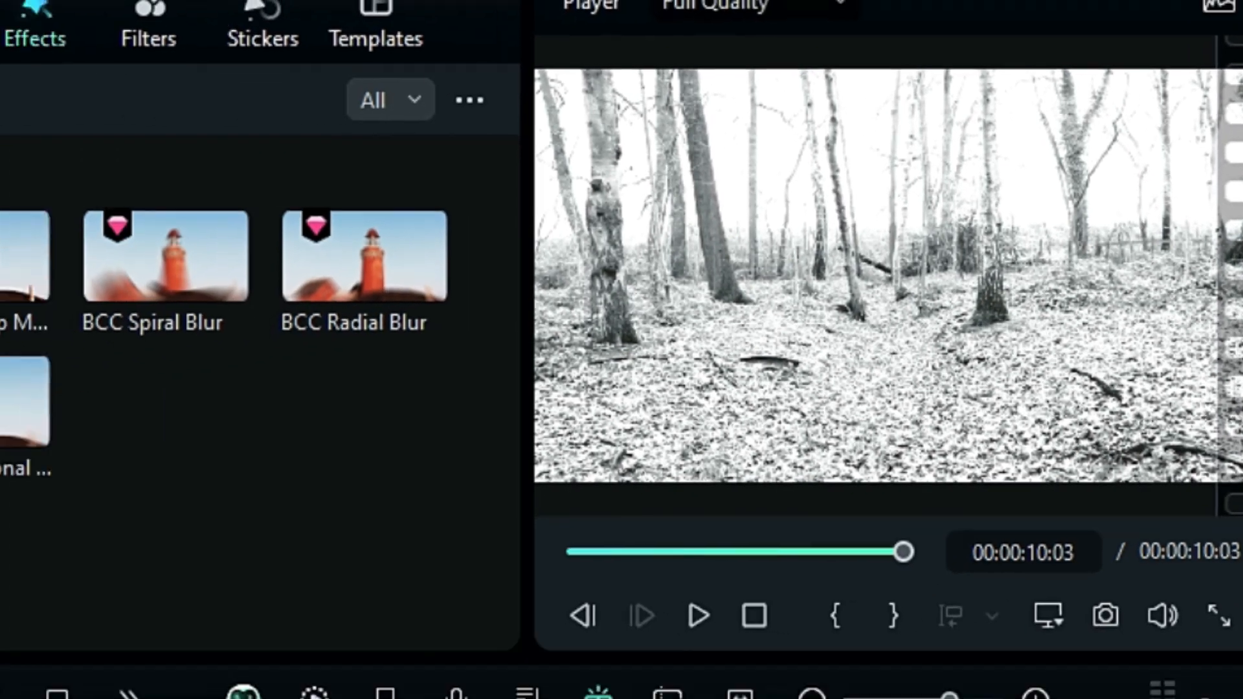
left_click(111, 110)
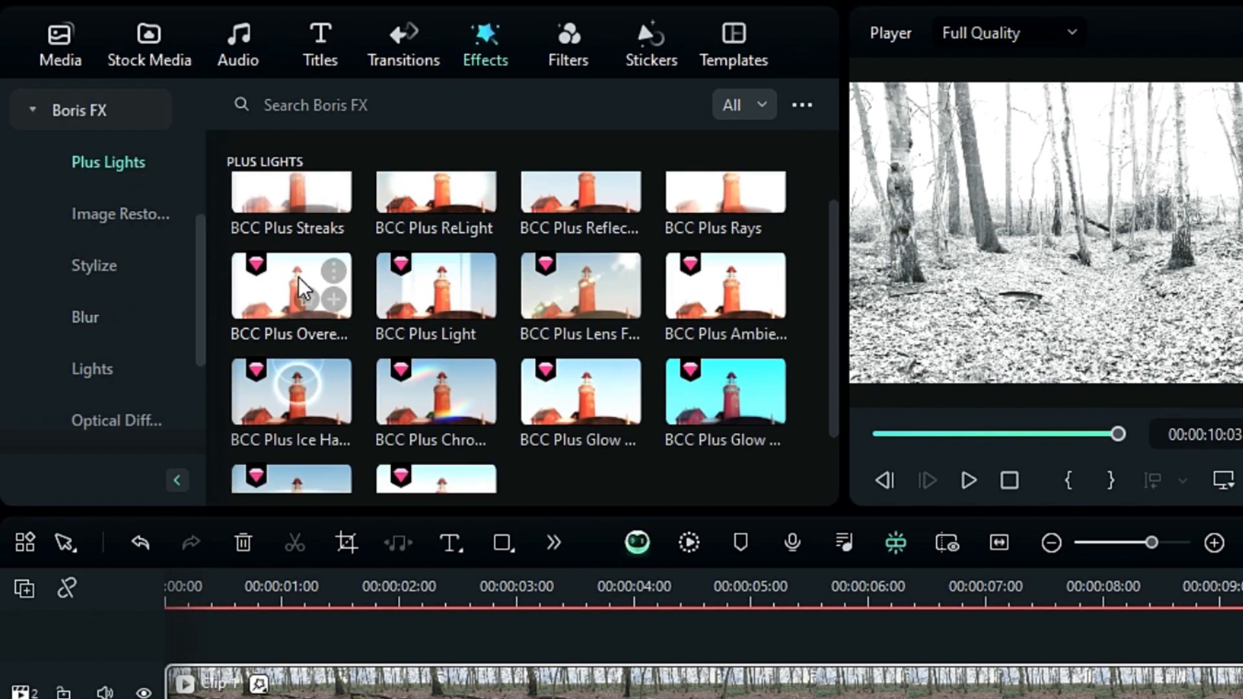
scroll(301, 287, "down", 2)
- Apply BCC Plus Glow, soften its mask edge and set Glow Brightness to 20
left_click_drag(435, 427, 472, 680)
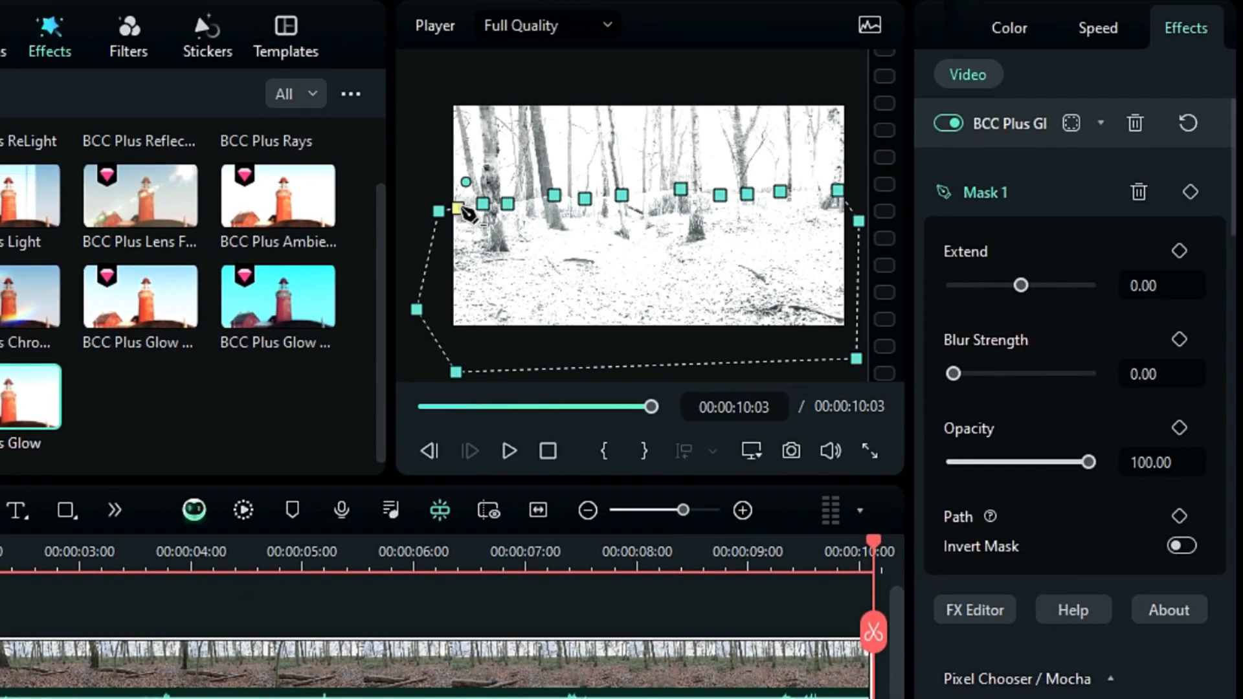
left_click_drag(952, 374, 1053, 376)
scroll(1005, 389, "down", 4)
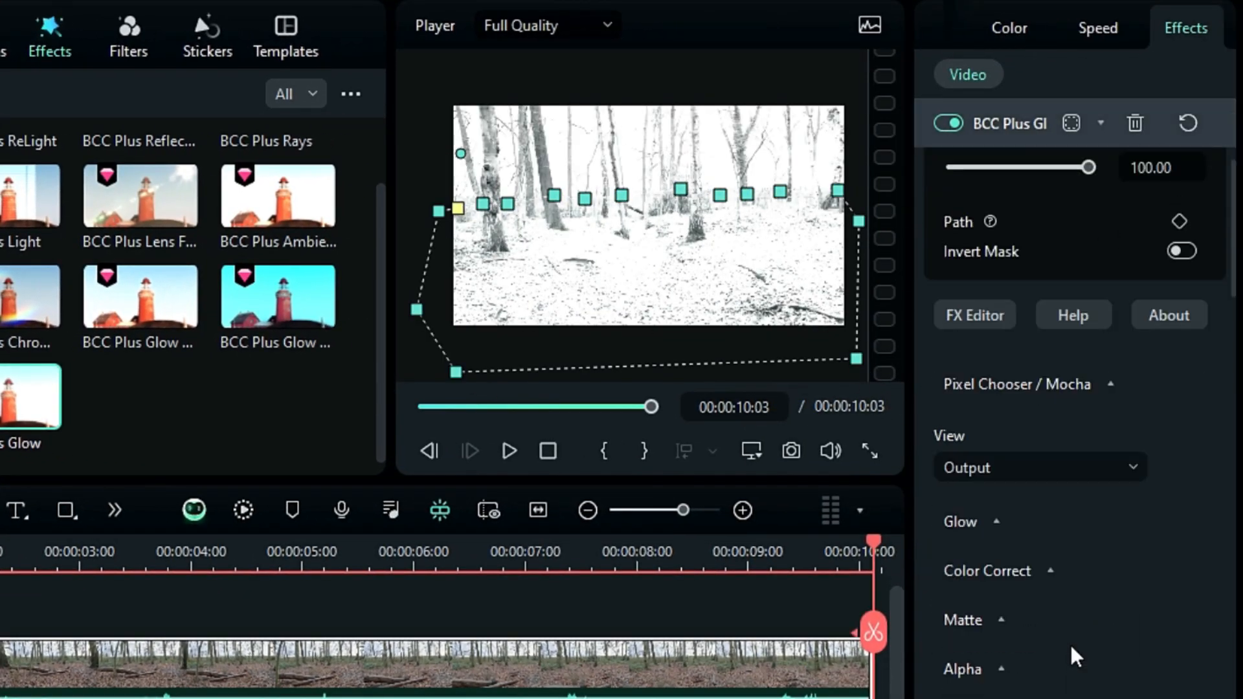
scroll(1029, 534, "down", 1)
left_click(994, 450)
scroll(1022, 501, "down", 1)
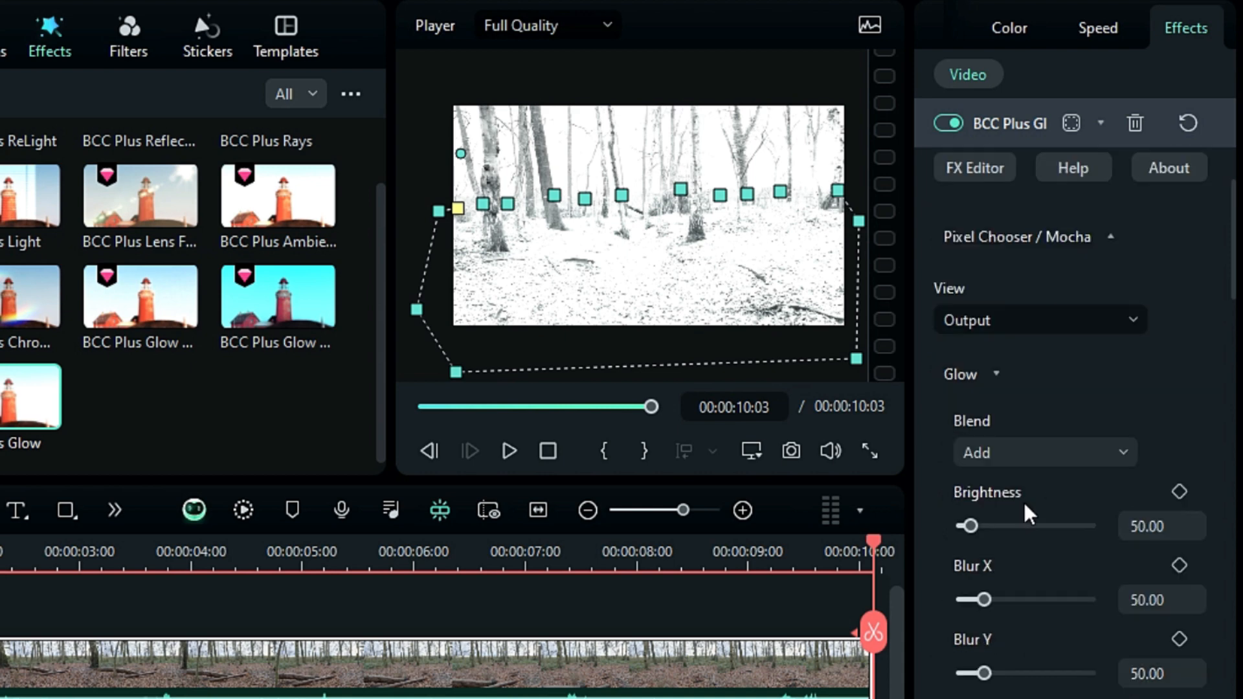
double_click(1146, 550)
type("20")
key("Return")
scroll(1195, 404, "down", 3)
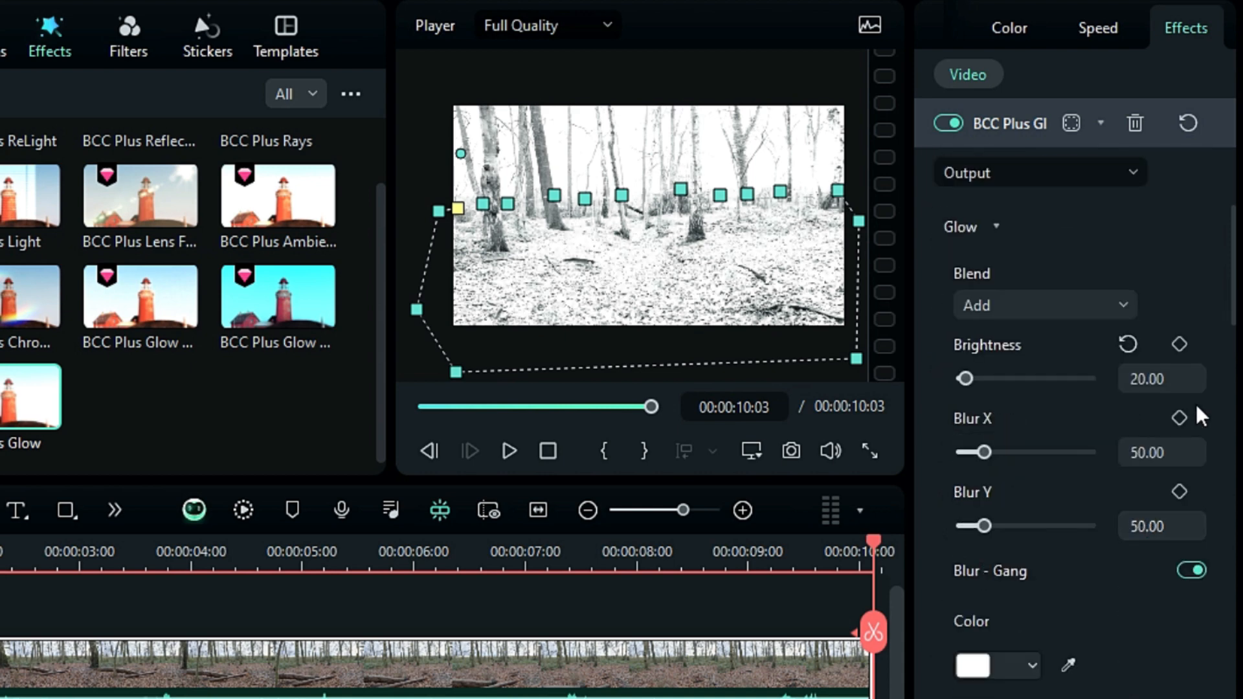
- Give the glow a pale mint colour and raise its colour-correction saturation
left_click(980, 595)
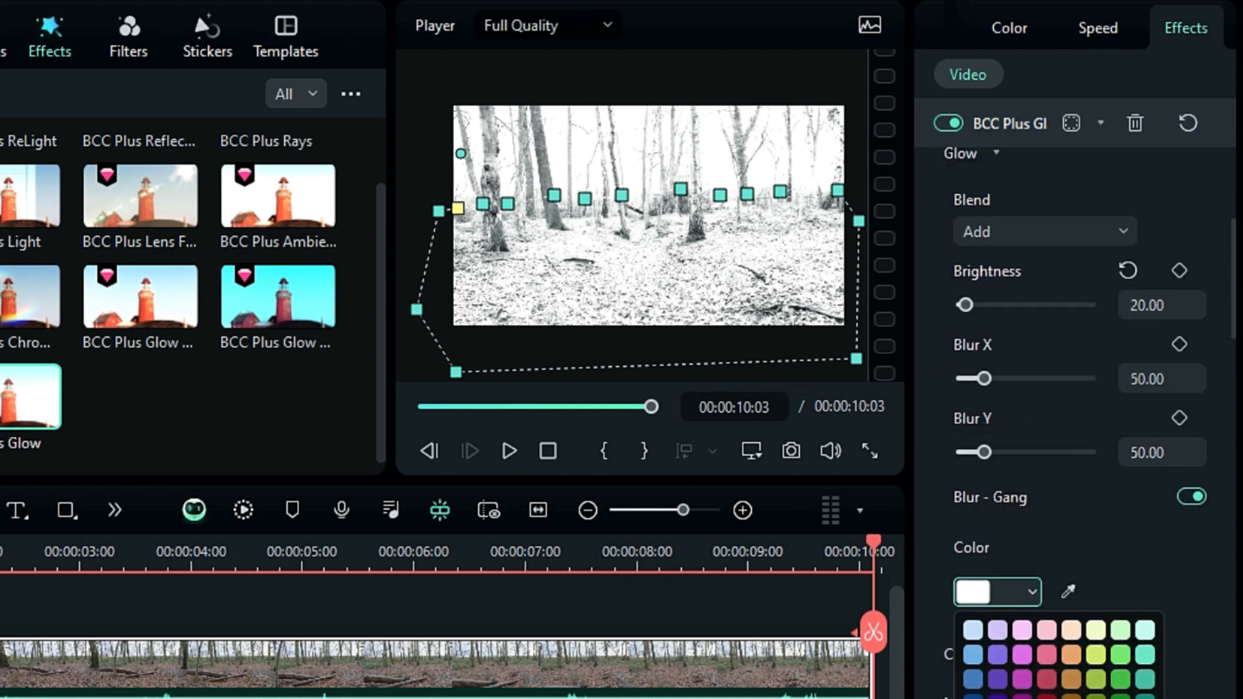
left_click(1010, 641)
scroll(1122, 627, "down", 3)
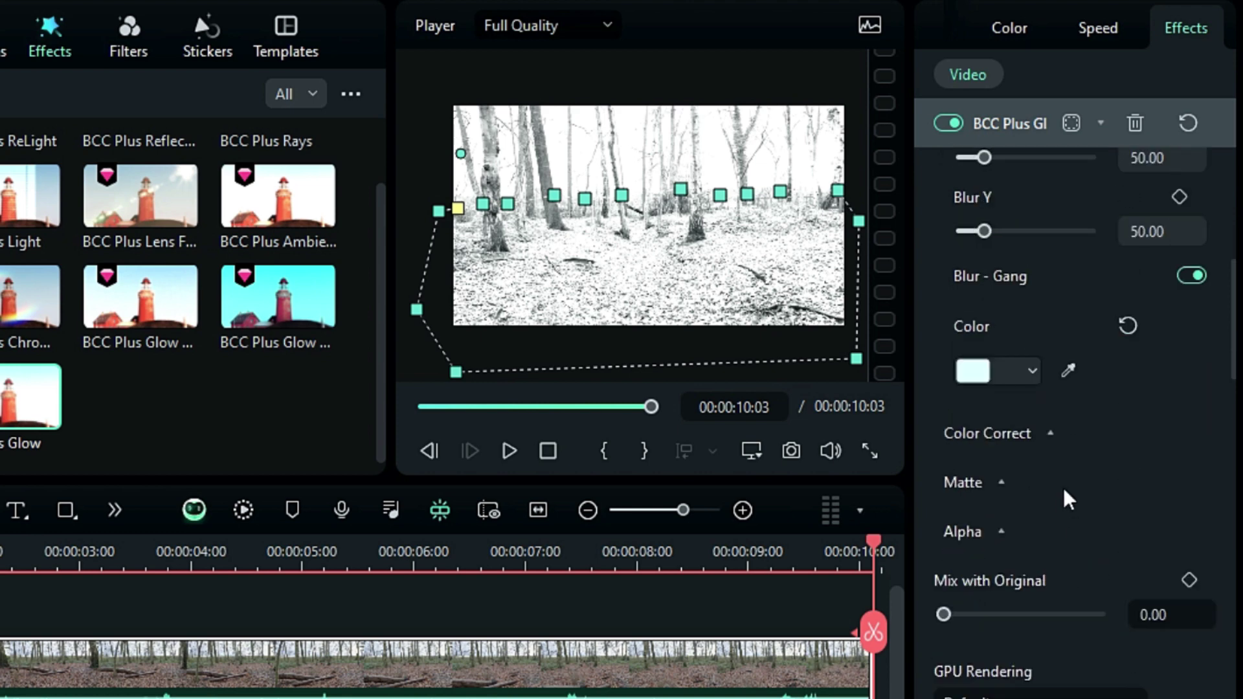
left_click(1052, 433)
left_click_drag(1026, 585, 1018, 584)
left_click_drag(1025, 658, 1032, 659)
scroll(1029, 660, "down", 1)
scroll(1027, 586, "down", 2)
left_click_drag(1028, 585, 1032, 583)
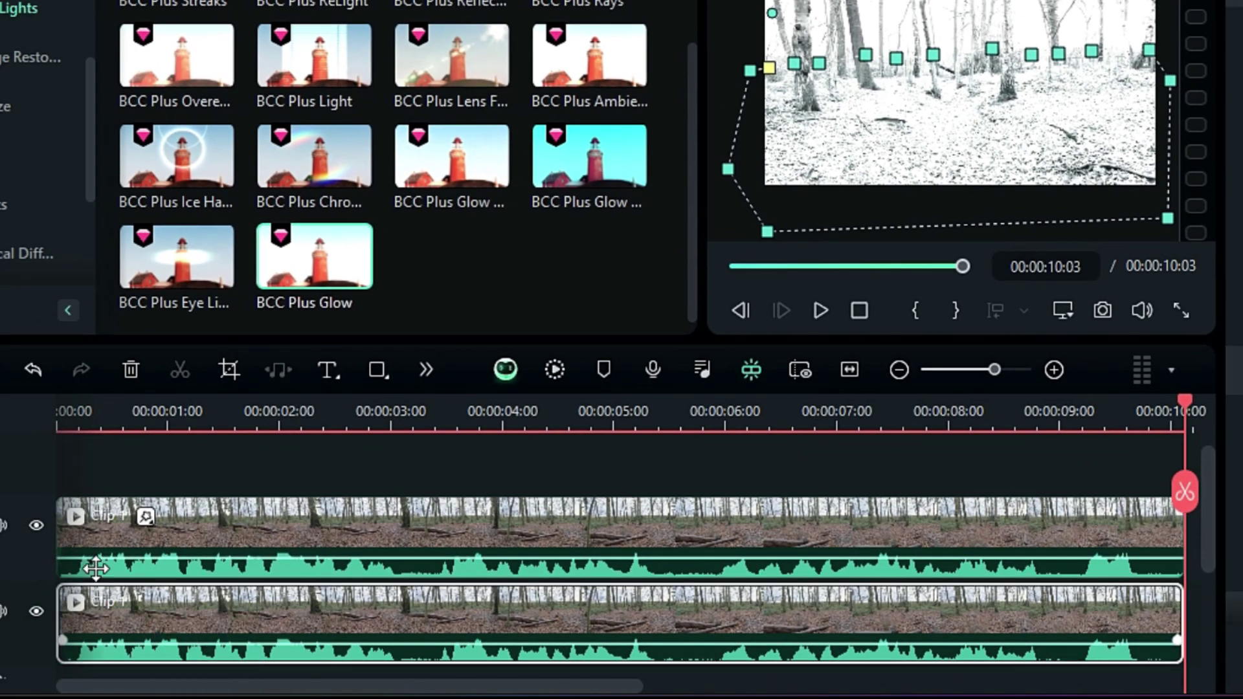
- Move a copy of the clip onto the upper video track
left_click_drag(93, 568, 100, 484)
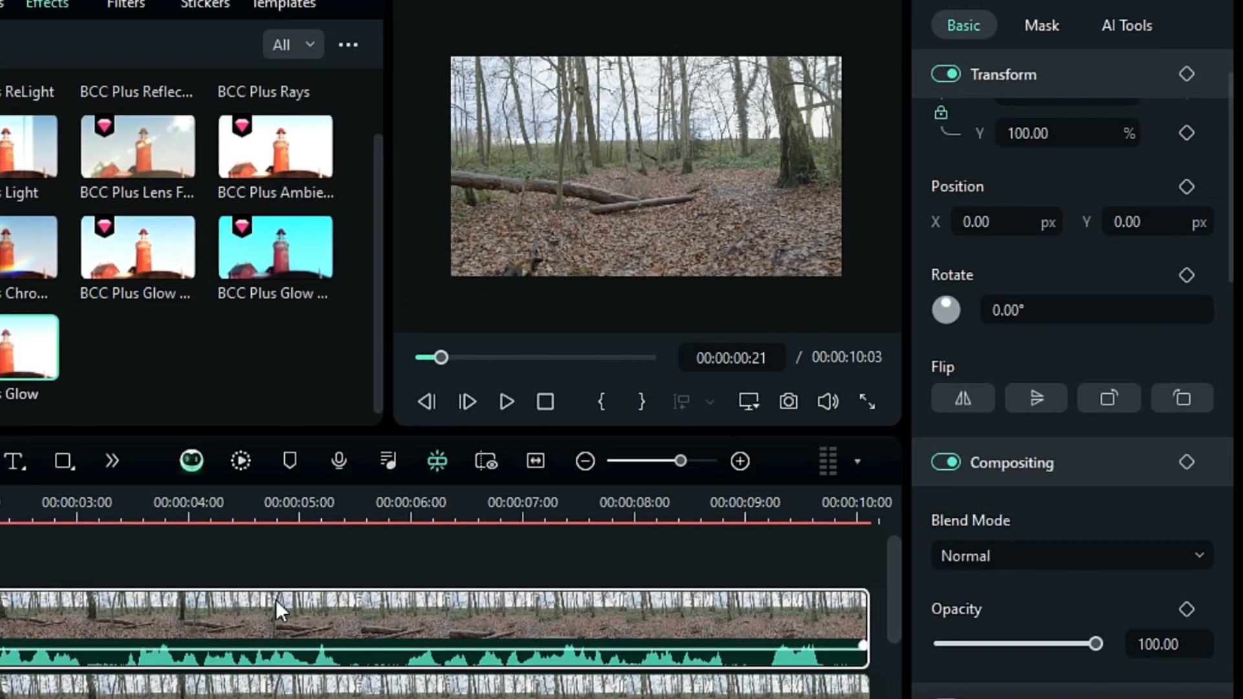
left_click(1172, 558)
scroll(1142, 484, "down", 2)
- Blend the upper clip in Hard Light and give it a linear mask
left_click(1141, 476)
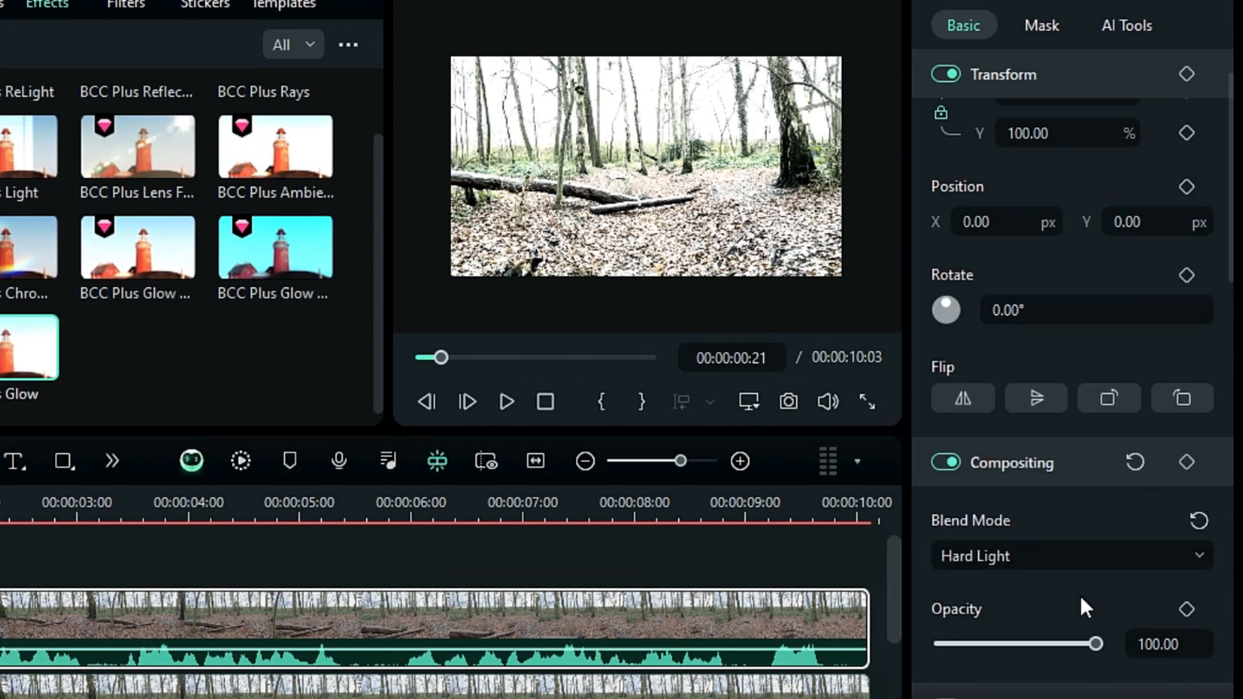
left_click(1041, 25)
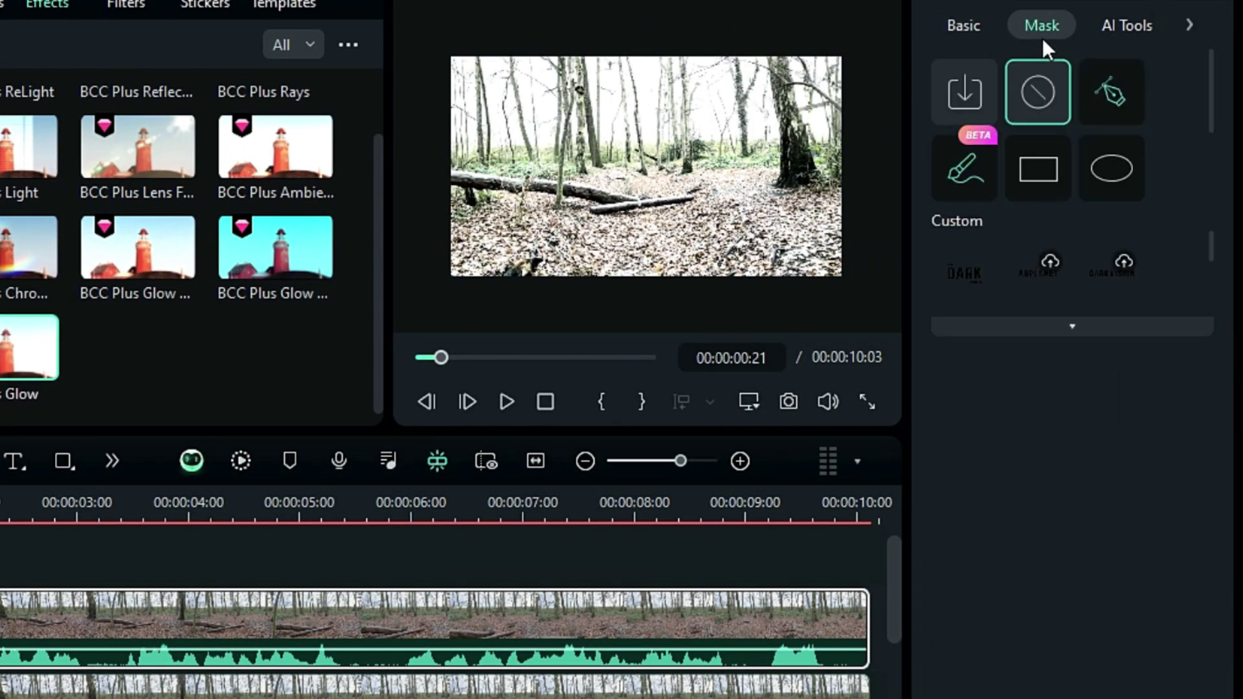
left_click(1072, 323)
left_click(1040, 240)
scroll(1087, 395, "down", 5)
- Rotate the mask -90°, lower it to Y 191 and feather its edge to 38%
double_click(1095, 449)
type("-90")
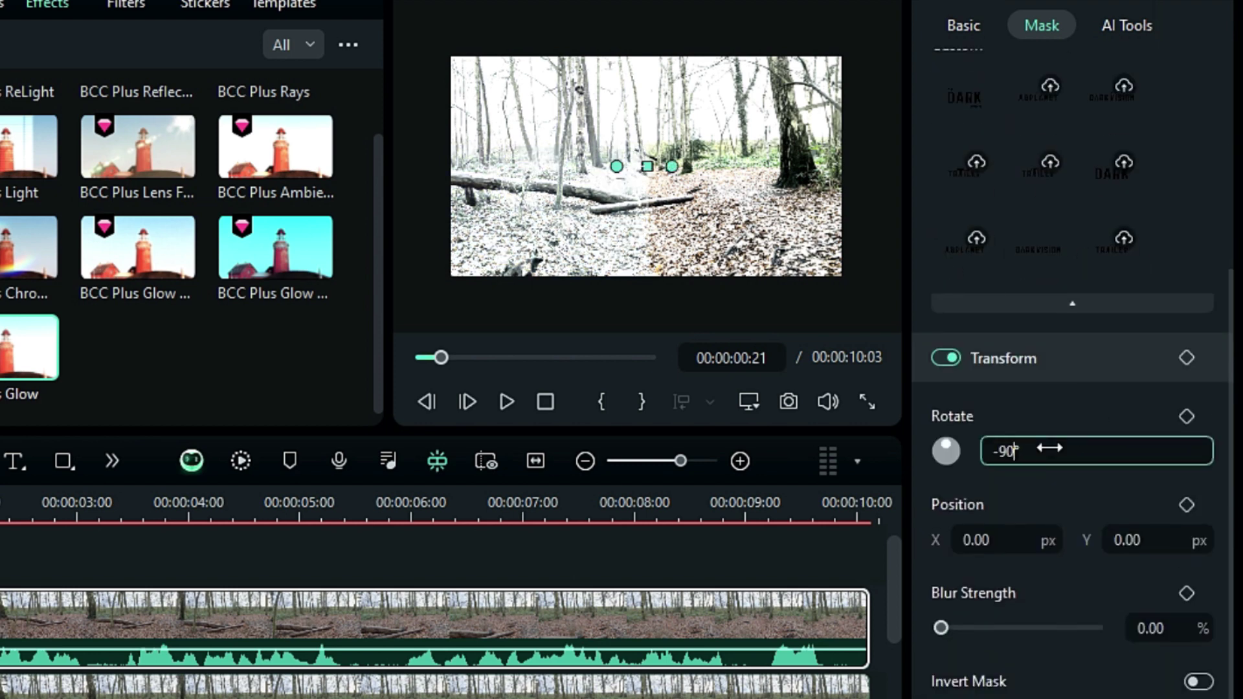
key("Return")
left_click_drag(1127, 540, 1127, 485)
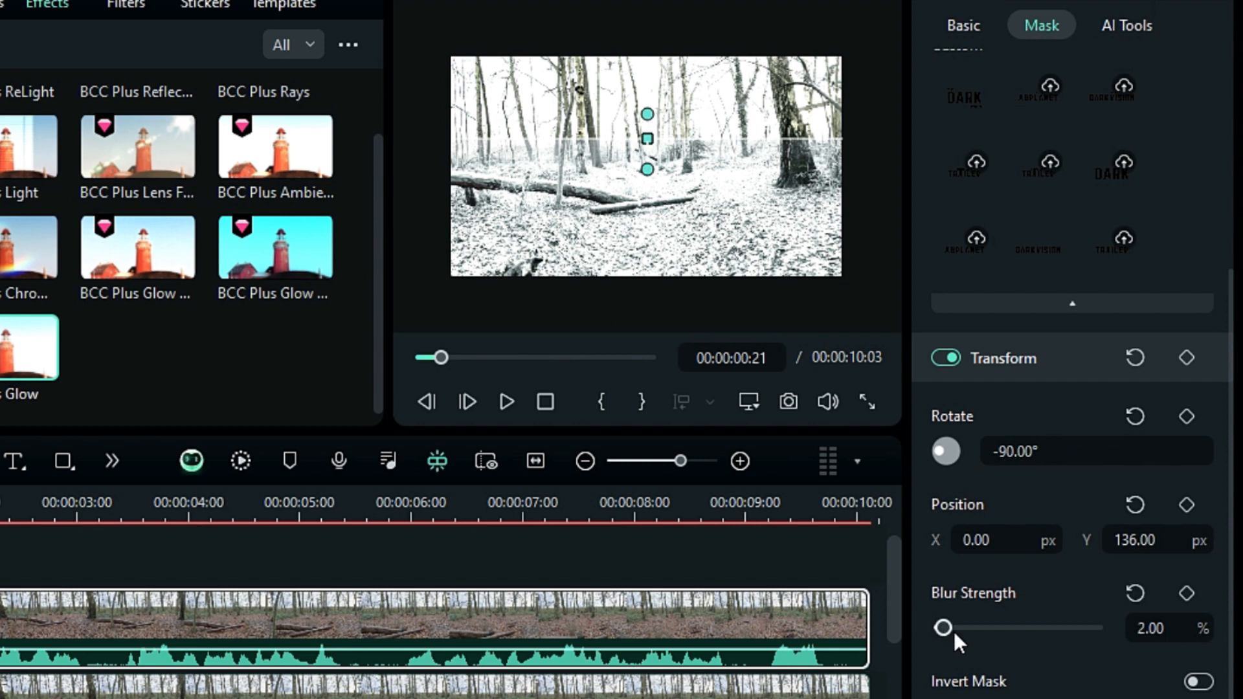
left_click_drag(941, 628, 998, 628)
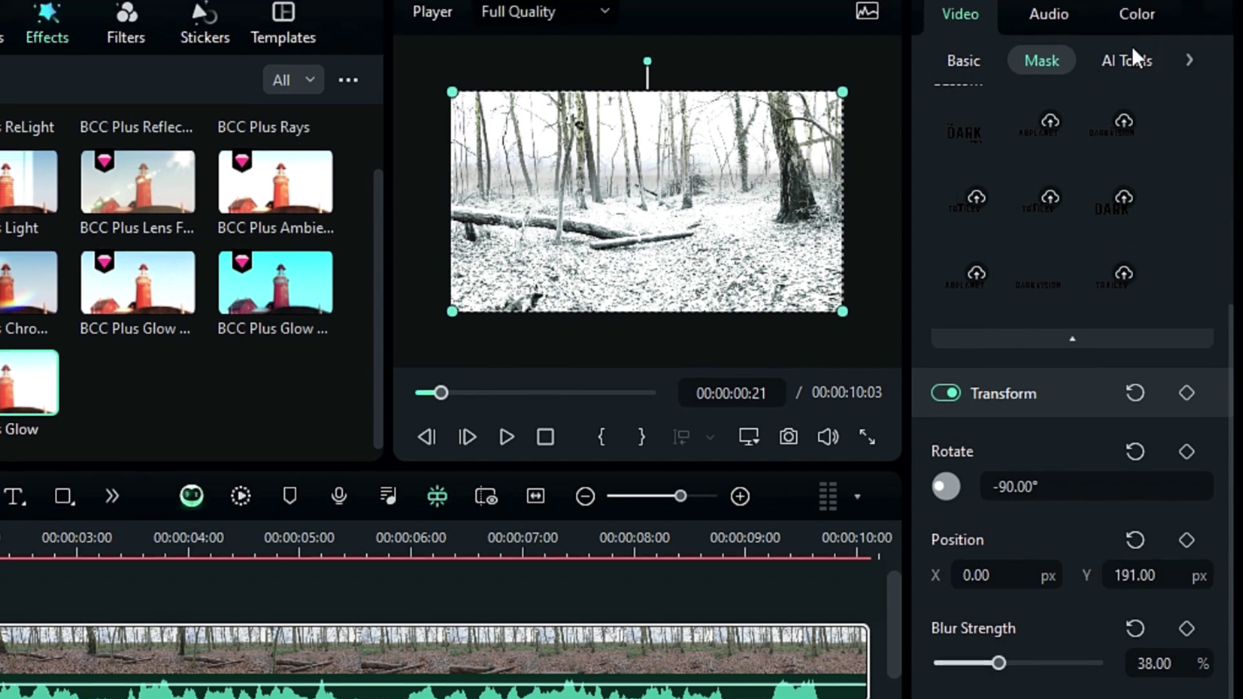
- Set the upper clip's Temperature 21, Vibrance 46 and Saturation 33
left_click(1131, 46)
left_click(1177, 515)
key("Return")
scroll(1155, 408, "down", 3)
left_click(1165, 470)
type("45")
key("Tab")
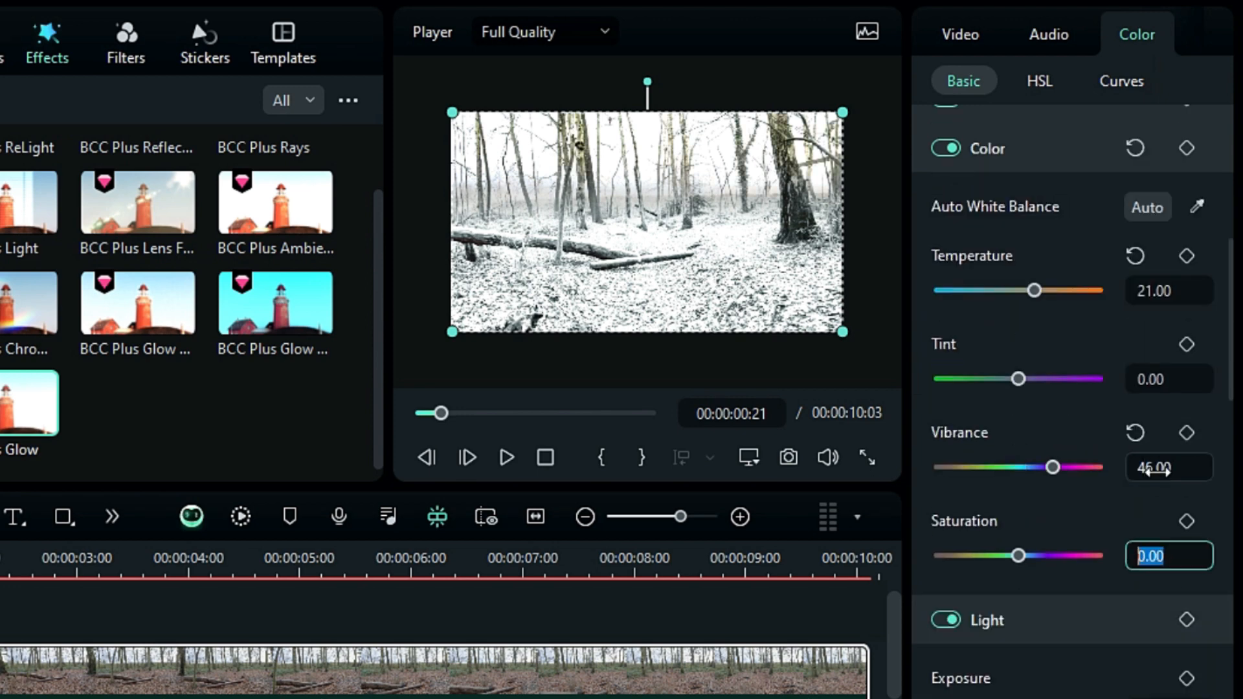
type("33")
key("Return")
scroll(1151, 485, "down", 3)
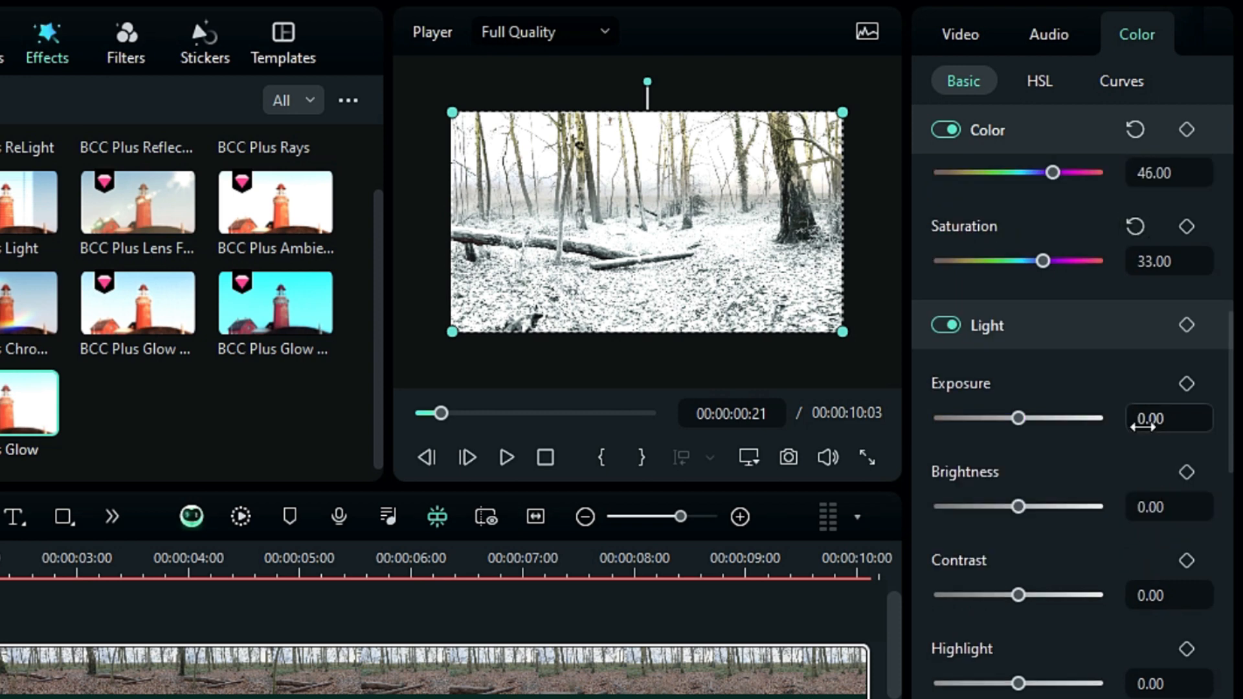
- Set Exposure -27, Brightness 24 and Contrast -56
double_click(1145, 419)
key("Tab")
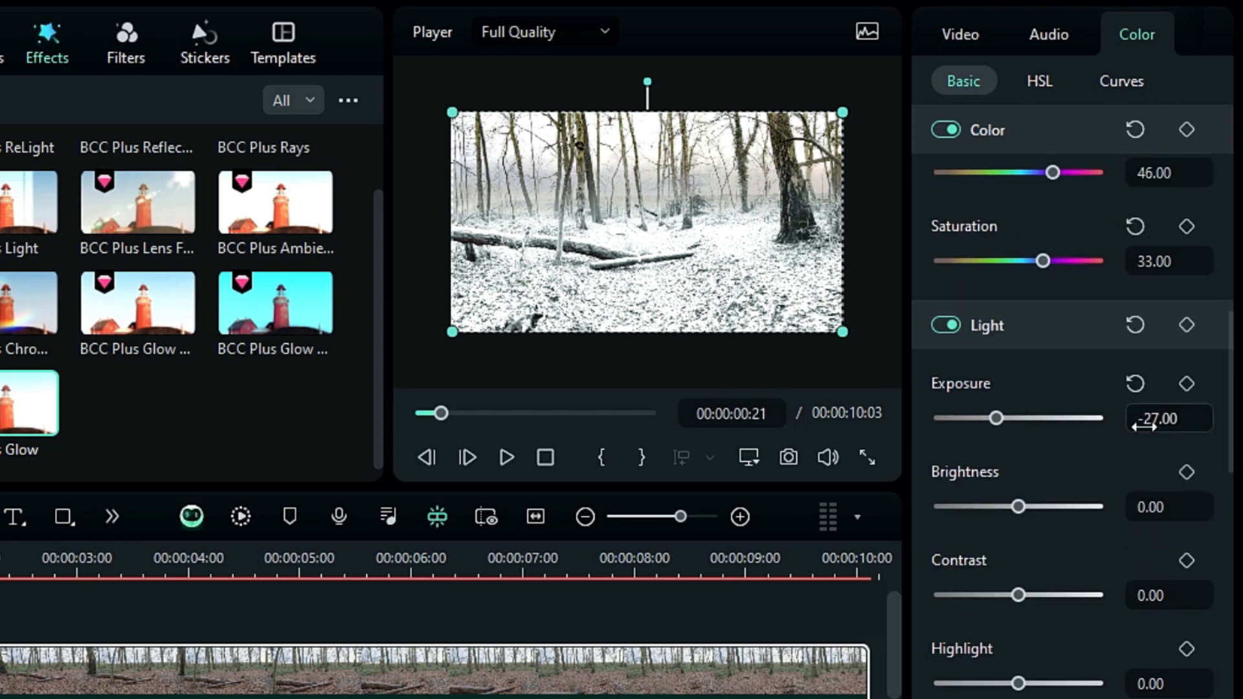
type("24")
key("Return")
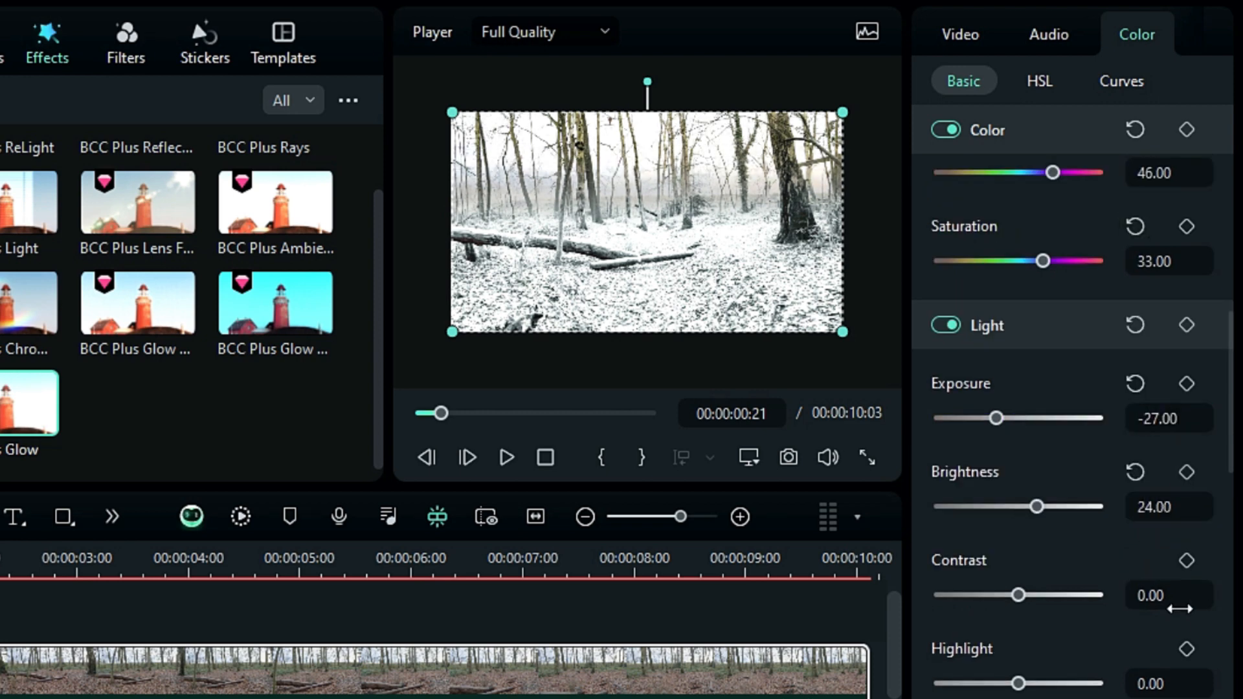
type("-56")
key("Return")
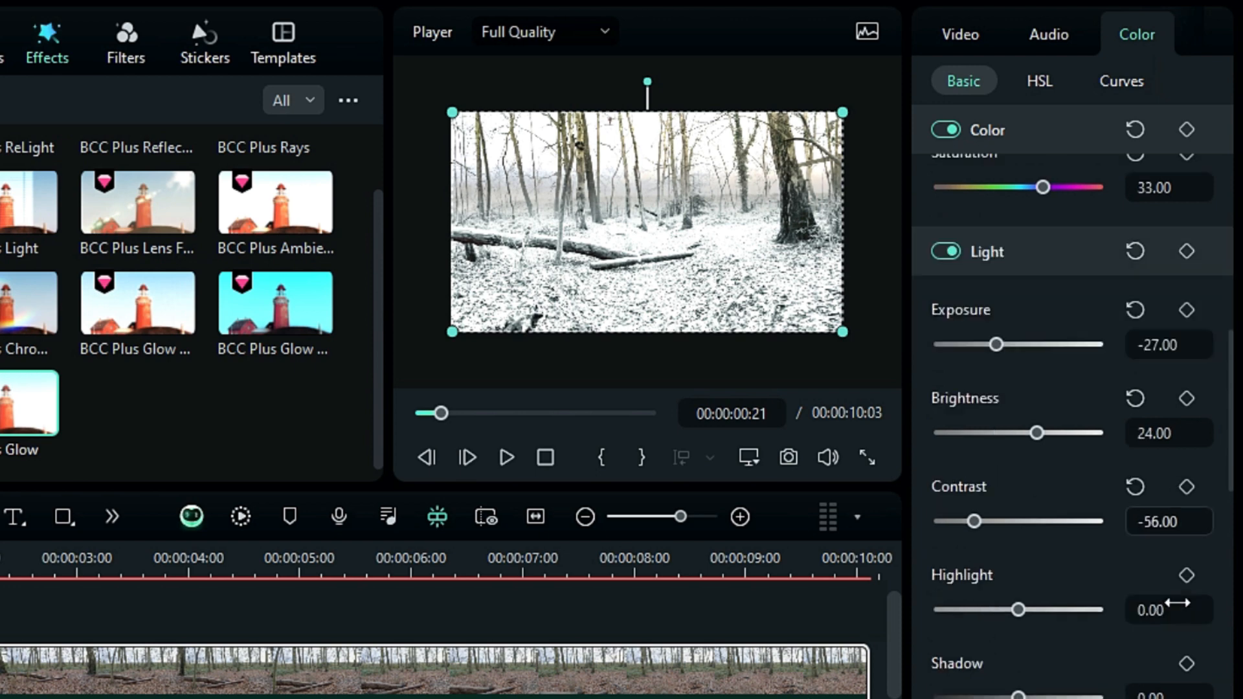
scroll(1178, 602, "down", 3)
- Set Highlight 38, Shadow 51 and White -17
left_click(1155, 536)
type("38")
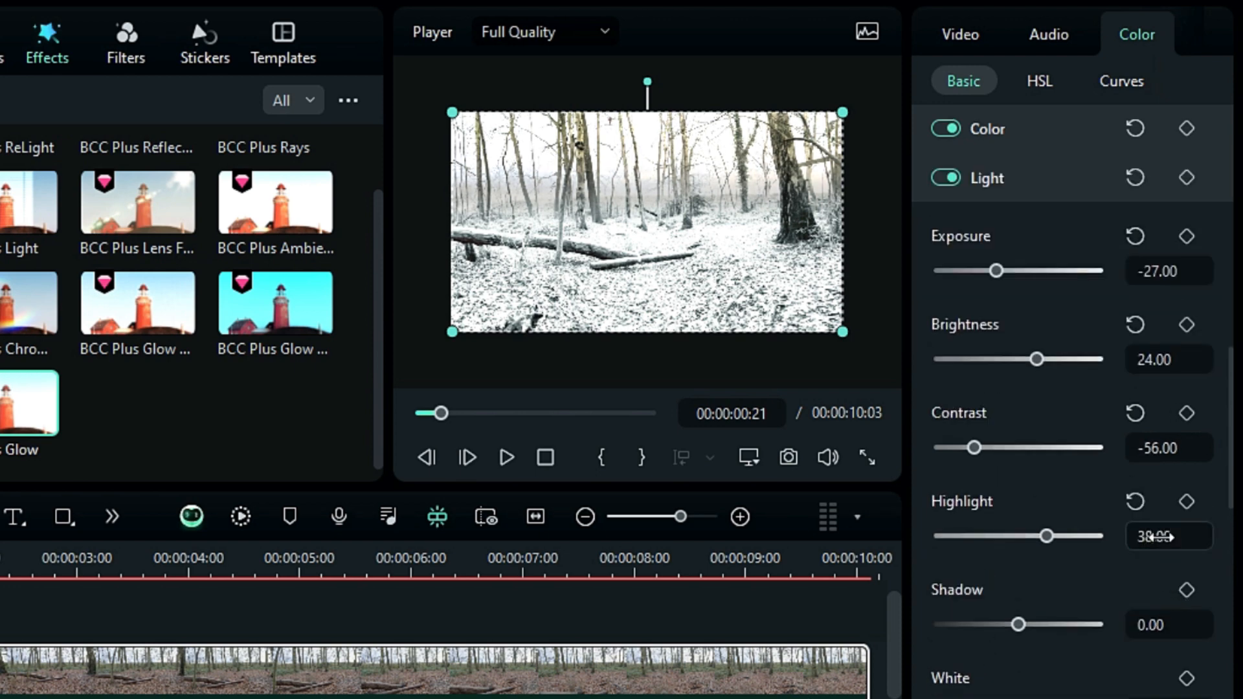
key("Return")
type("51")
key("Return")
scroll(1170, 642, "down", 1)
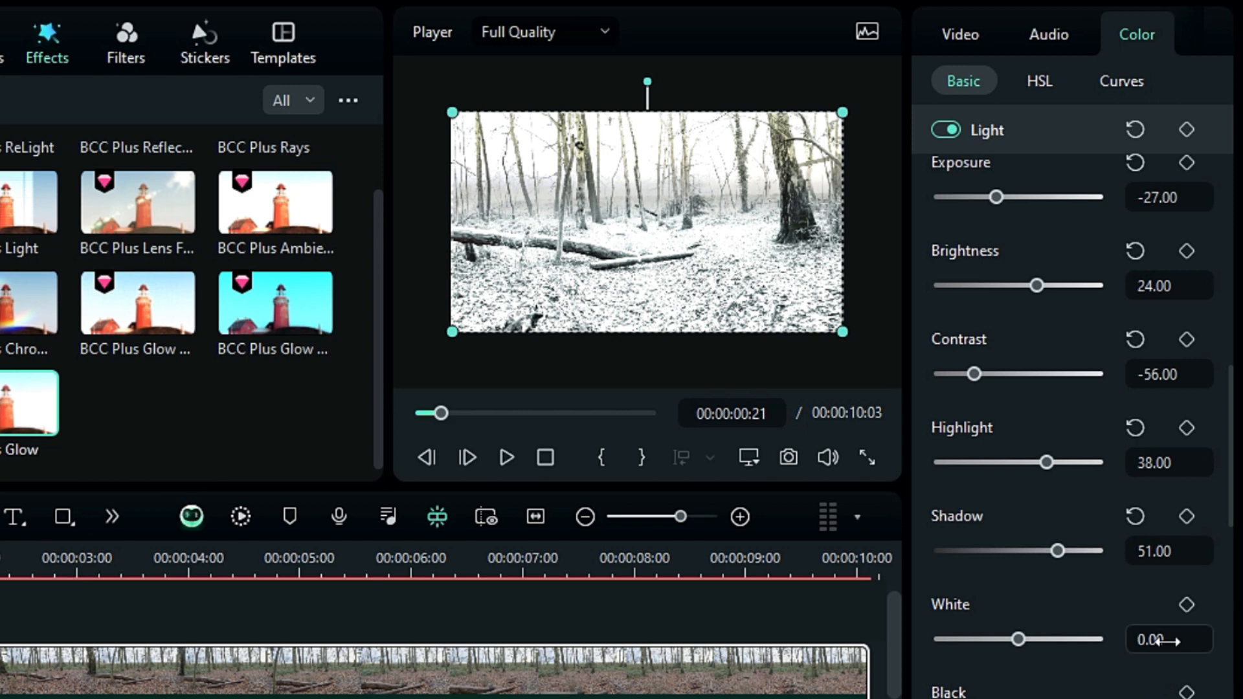
left_click(1161, 640)
type("-17")
key("Return")
key("Tab")
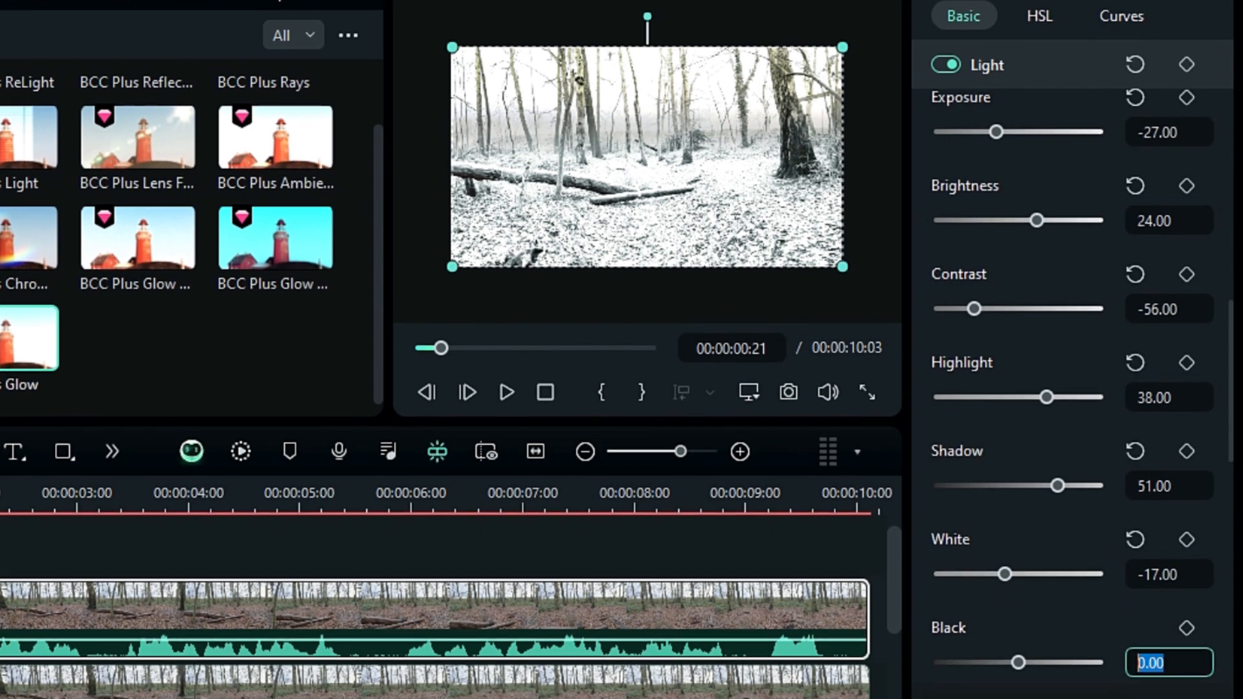
type("-")
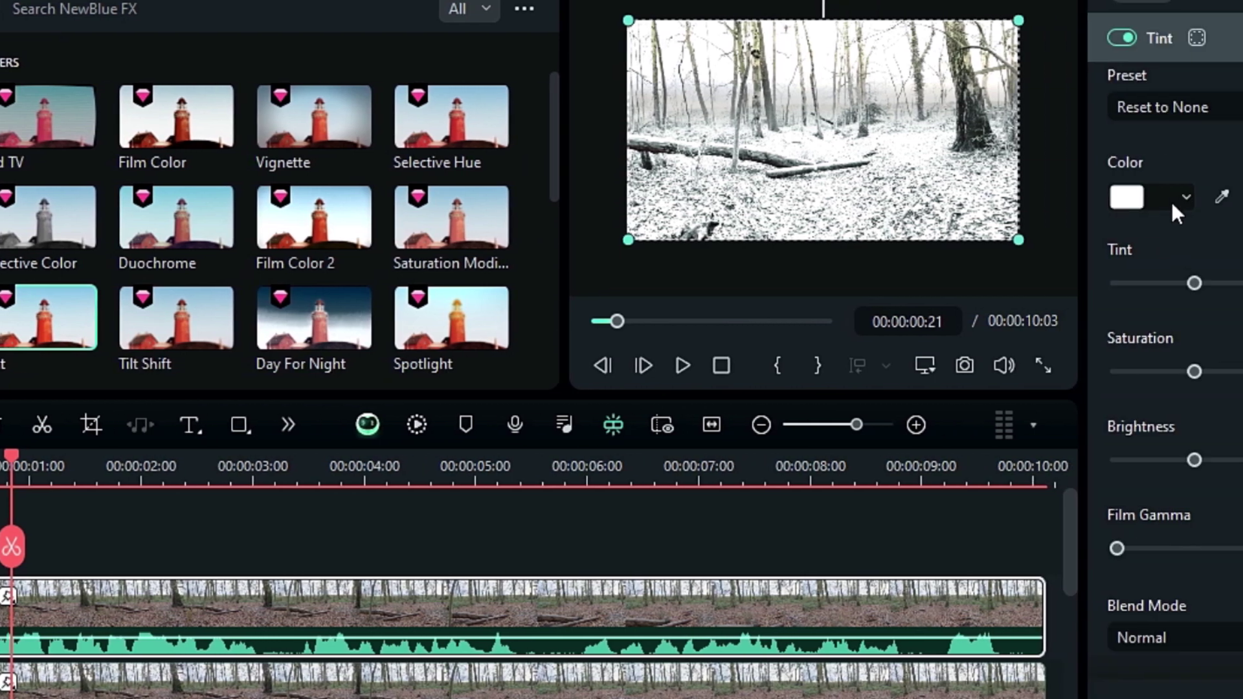
- Pick a pale icy blue tint colour, set Saturation 76 and lower Brightness
left_click(1170, 200)
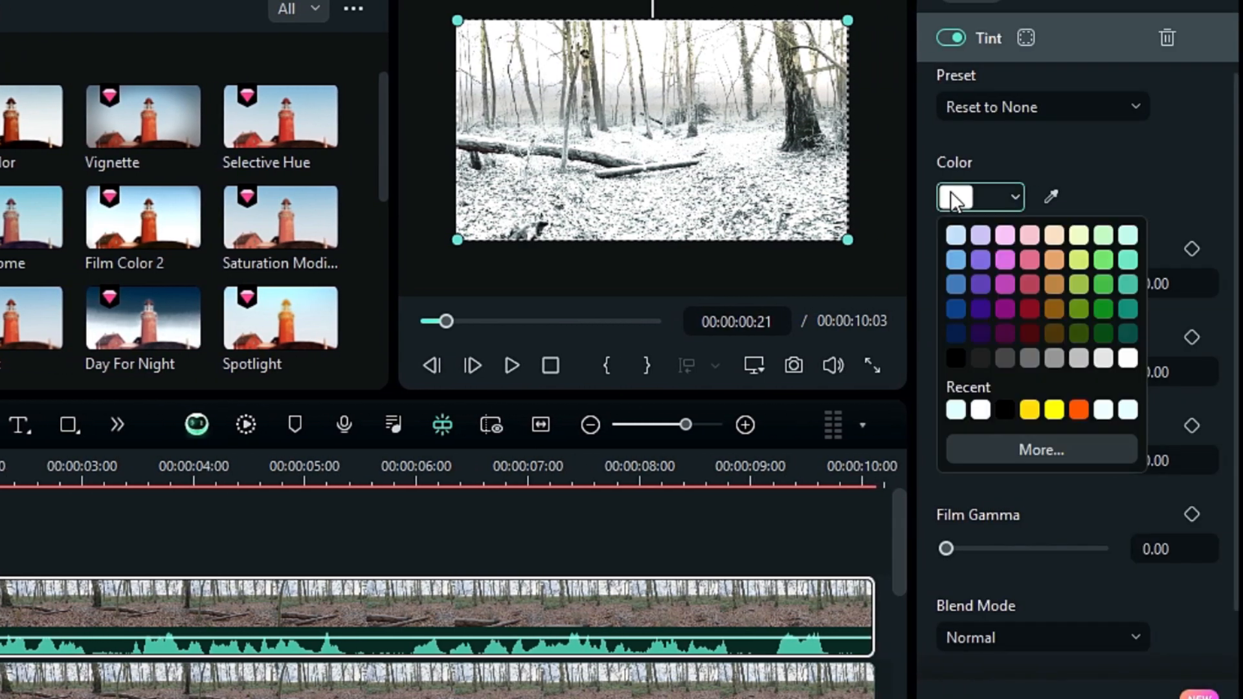
left_click(958, 407)
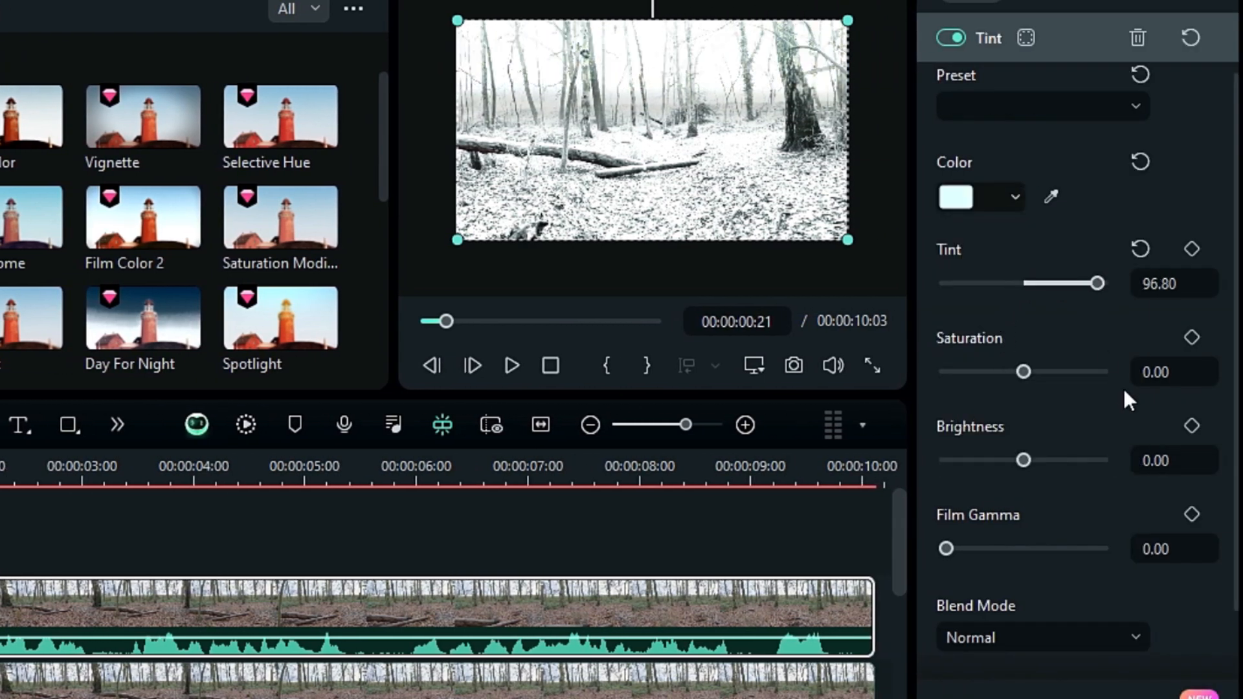
left_click(1172, 371)
key("Return")
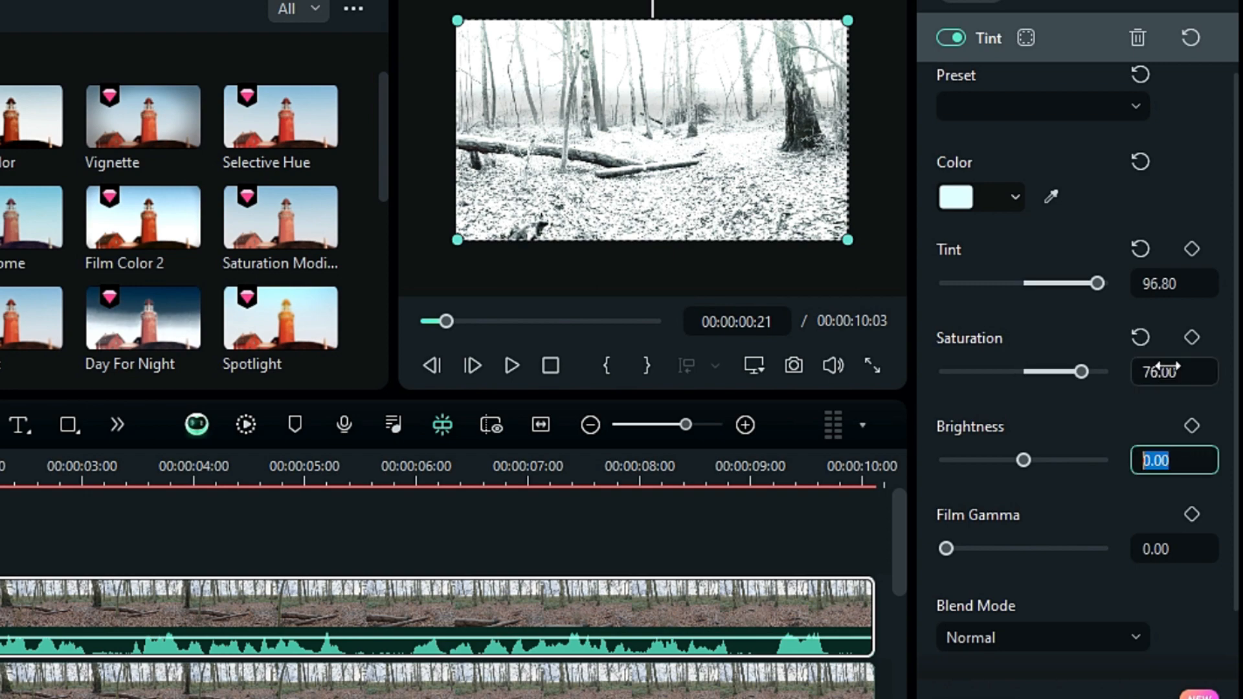
type("-47")
key("Return")
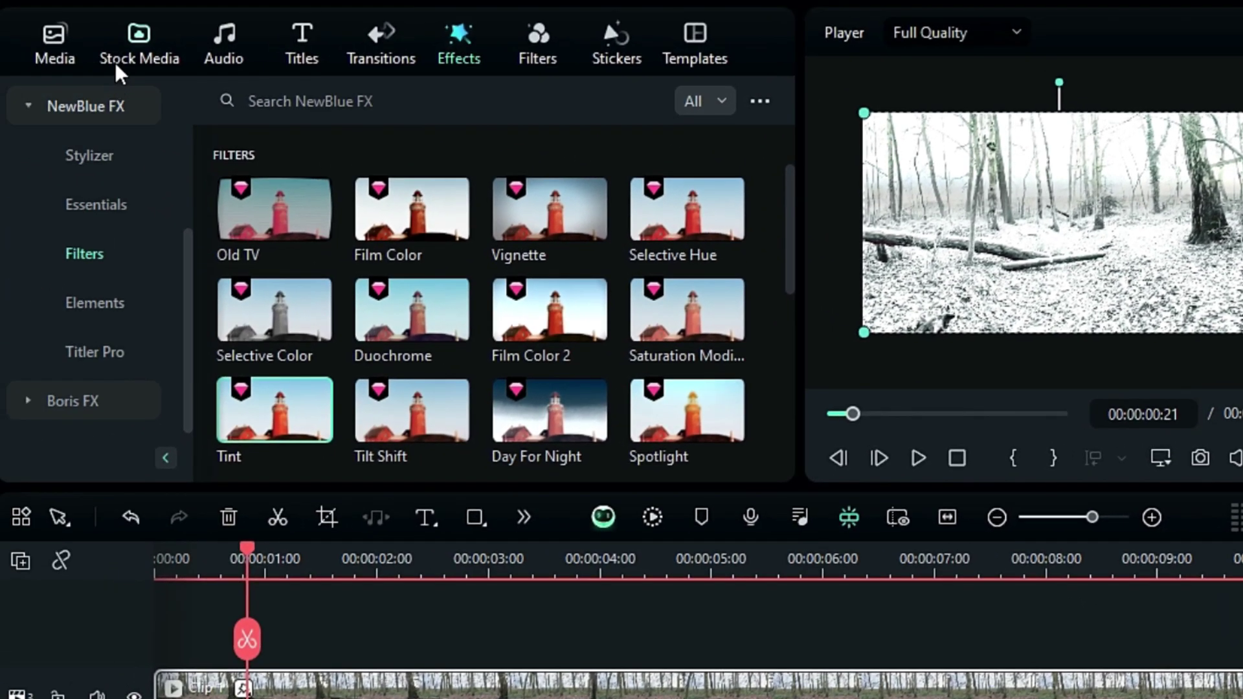
- Place a pale solid colour from Stock Media across the timeline with an ellipse mask
left_click(115, 62)
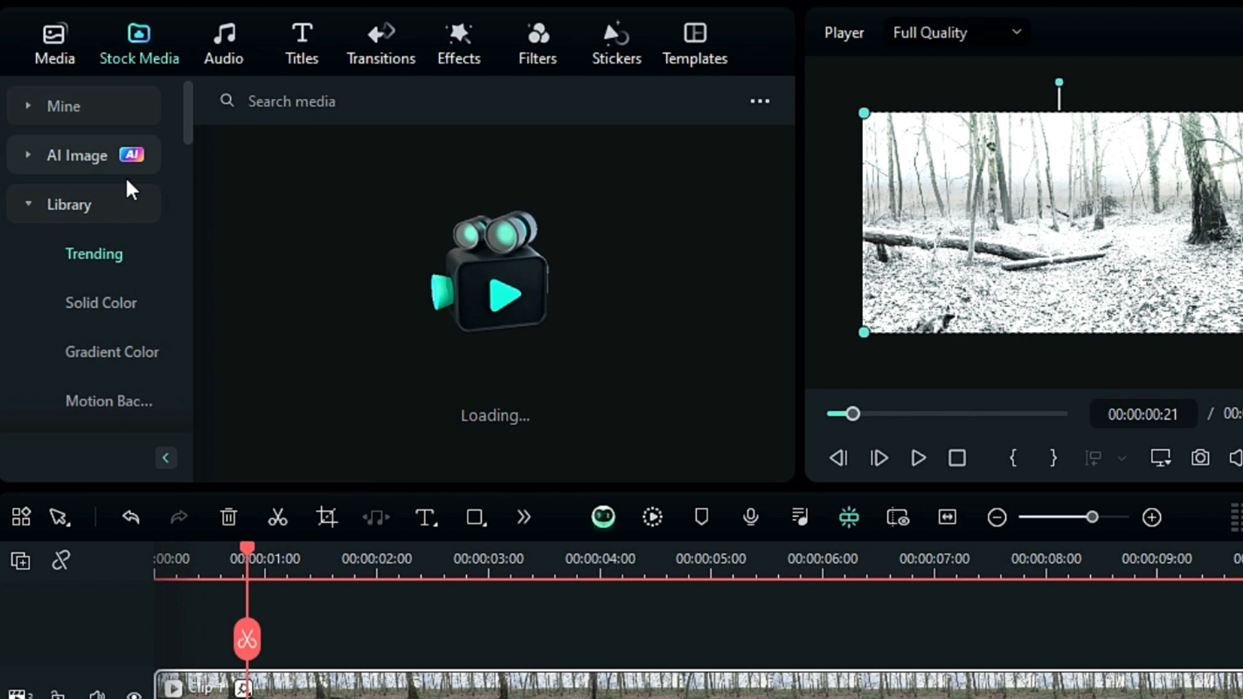
scroll(317, 324, "down", 3)
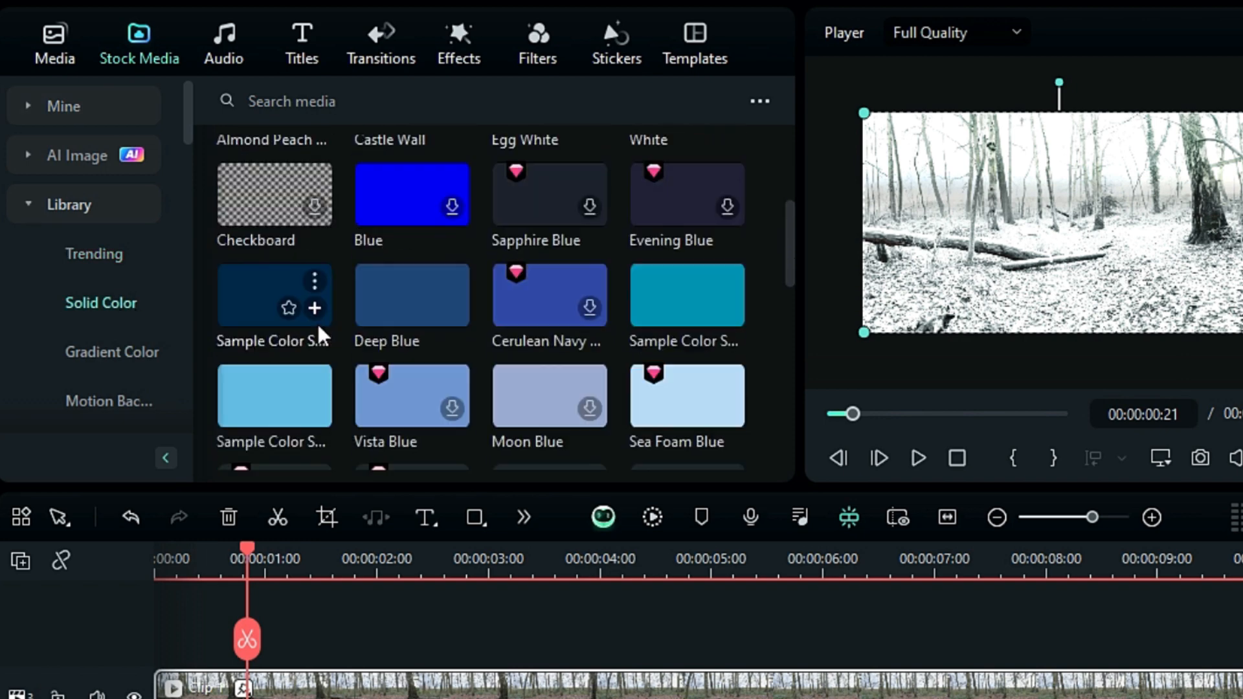
scroll(482, 291, "down", 5)
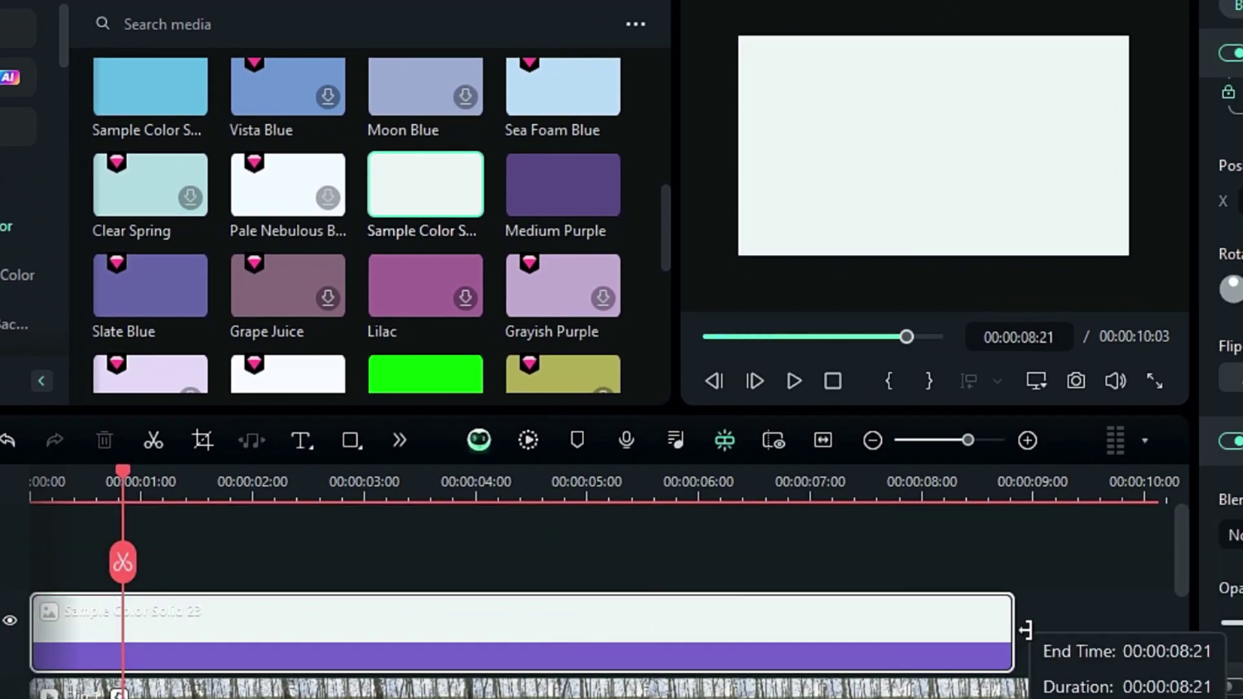
left_click_drag(583, 573, 1155, 573)
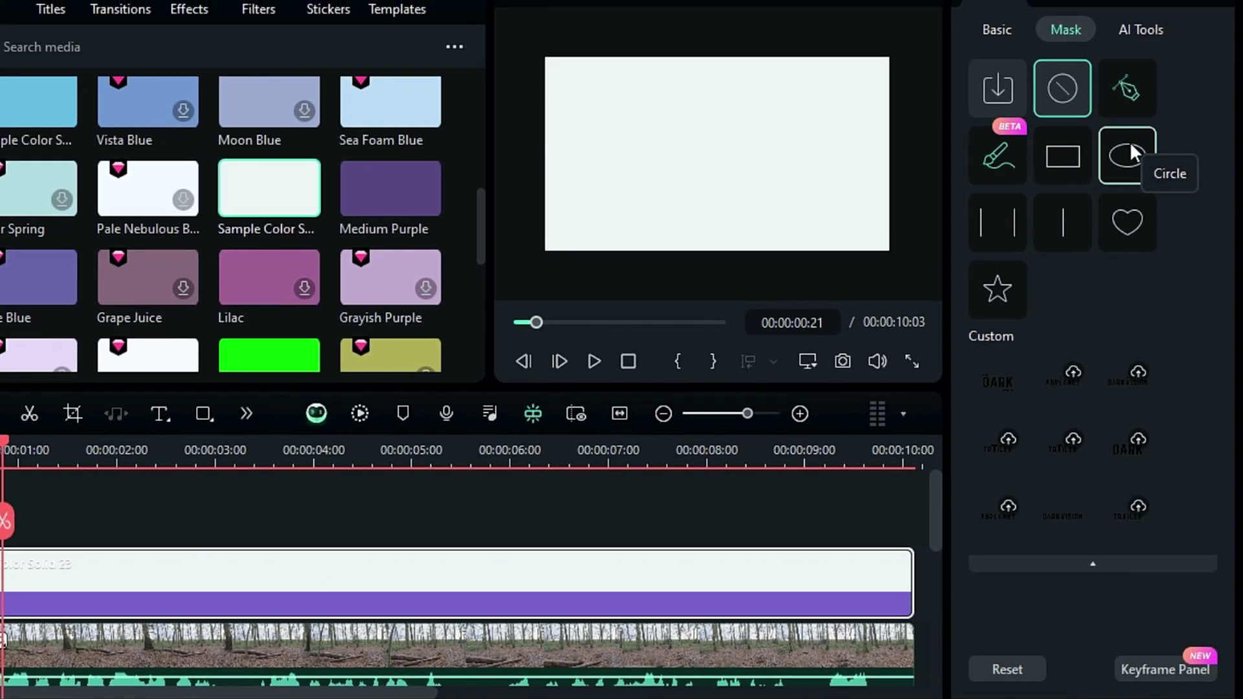
left_click(1128, 156)
scroll(1136, 389, "down", 5)
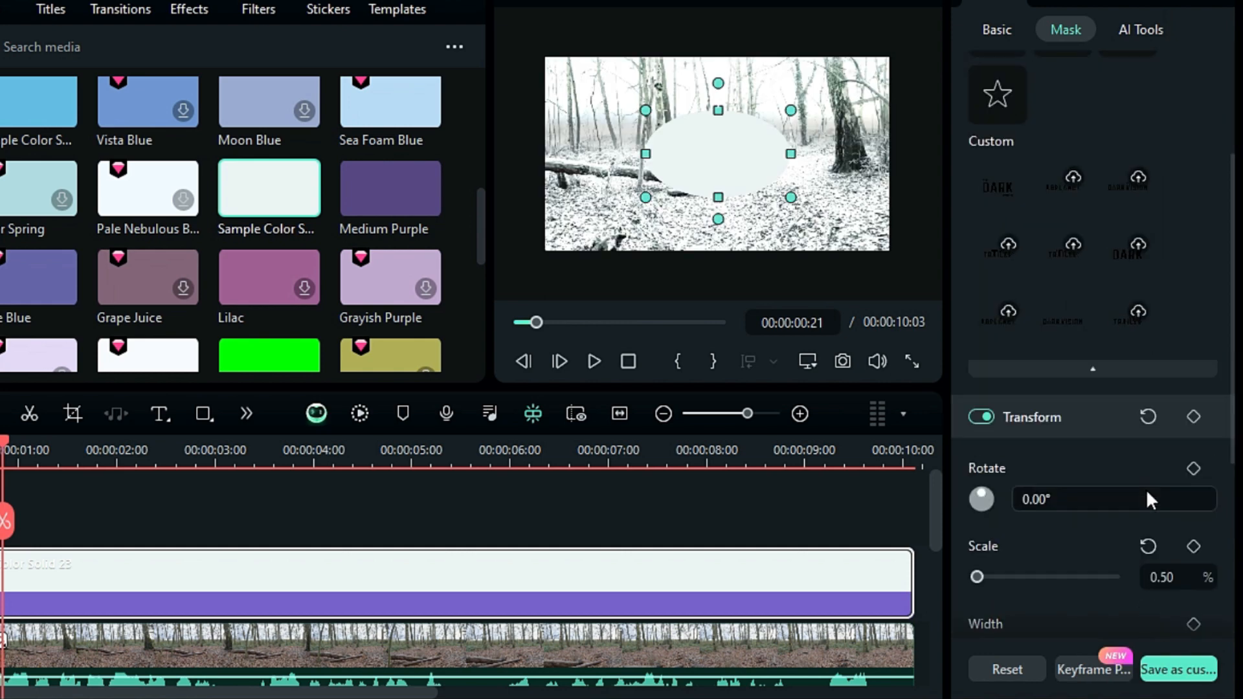
- Size the mask Width 81, Height 32, Position Y 192 and blur it to 100 as fog
double_click(1165, 459)
type("5")
key("Tab")
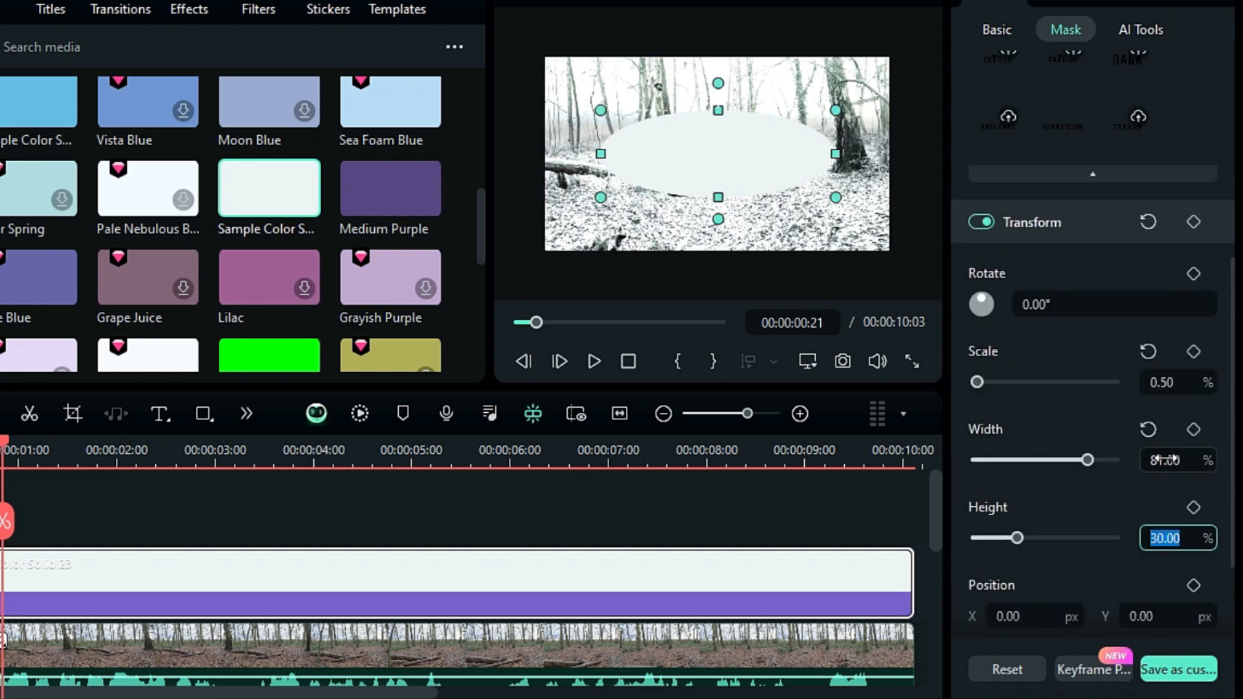
type("32")
scroll(1114, 471, "down", 3)
double_click(1151, 483)
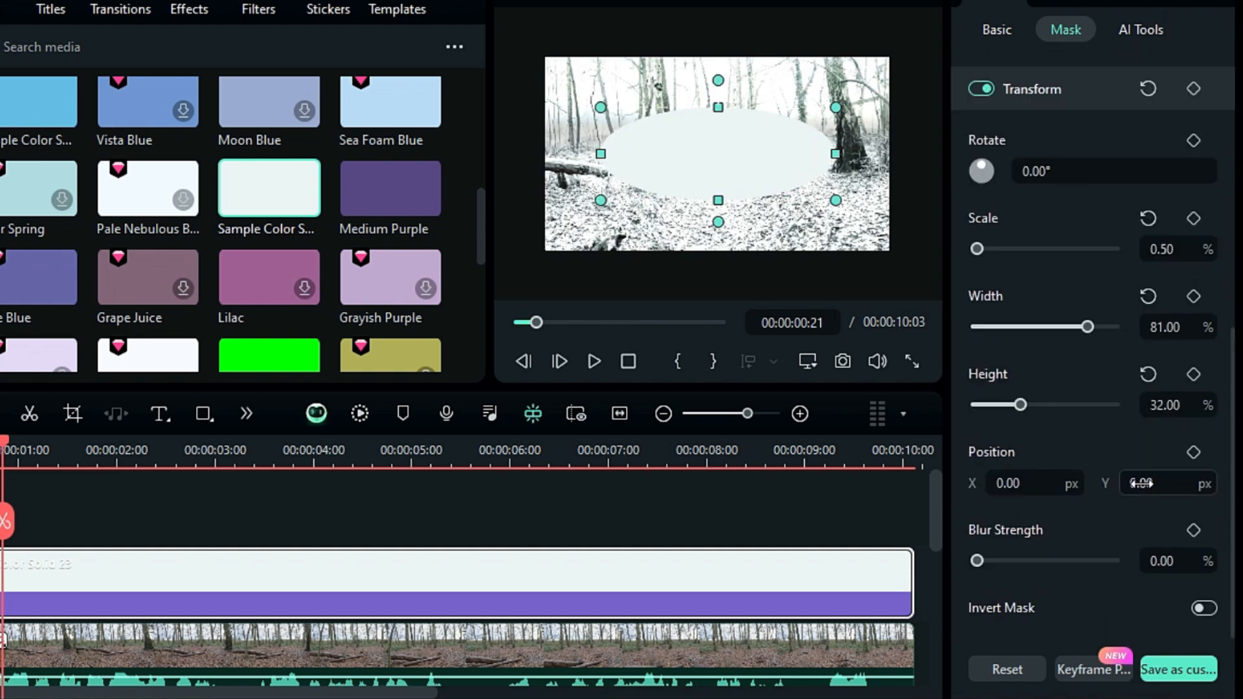
type("192")
key("Return")
left_click_drag(975, 561, 1123, 560)
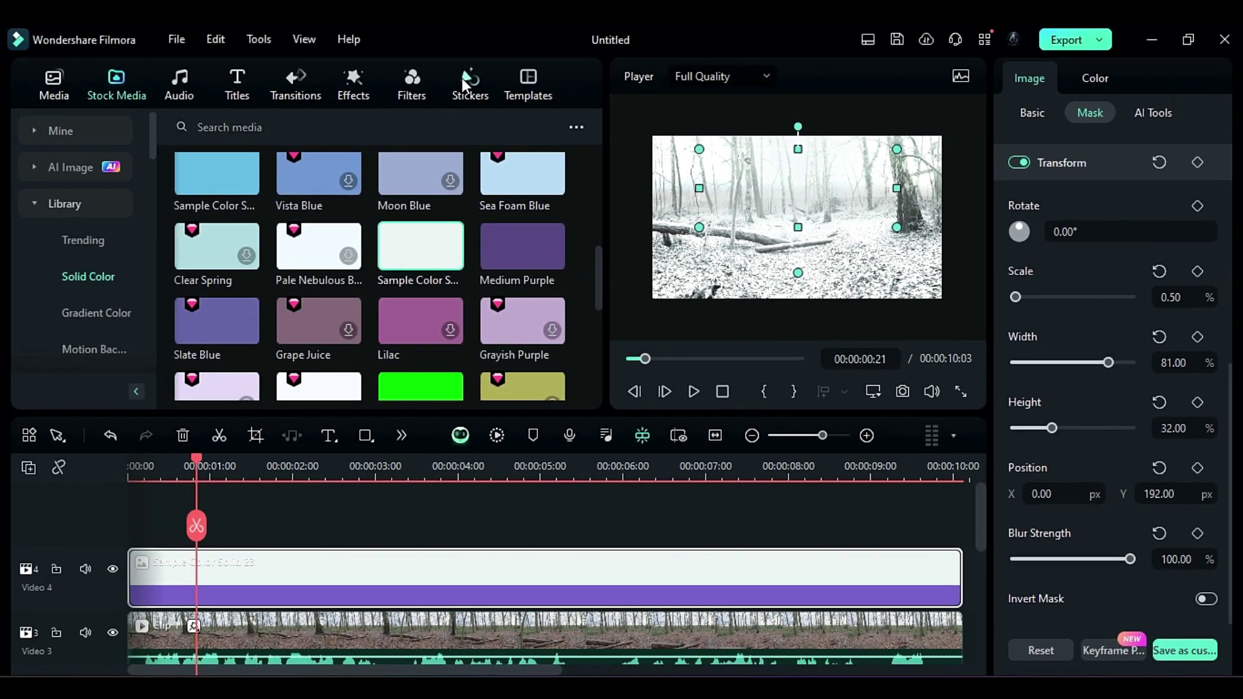
- Add the 'cloud blowing' sticker and blend it in Screen mode
left_click(469, 85)
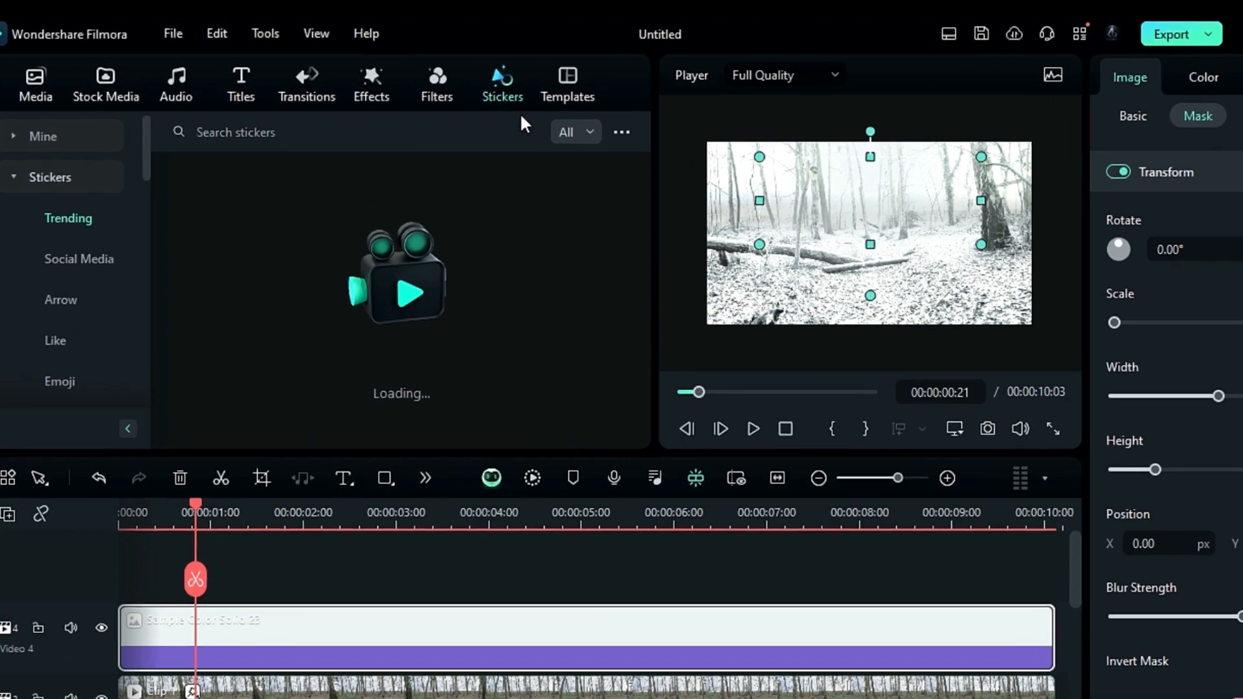
left_click(292, 127)
type("cloud blowing")
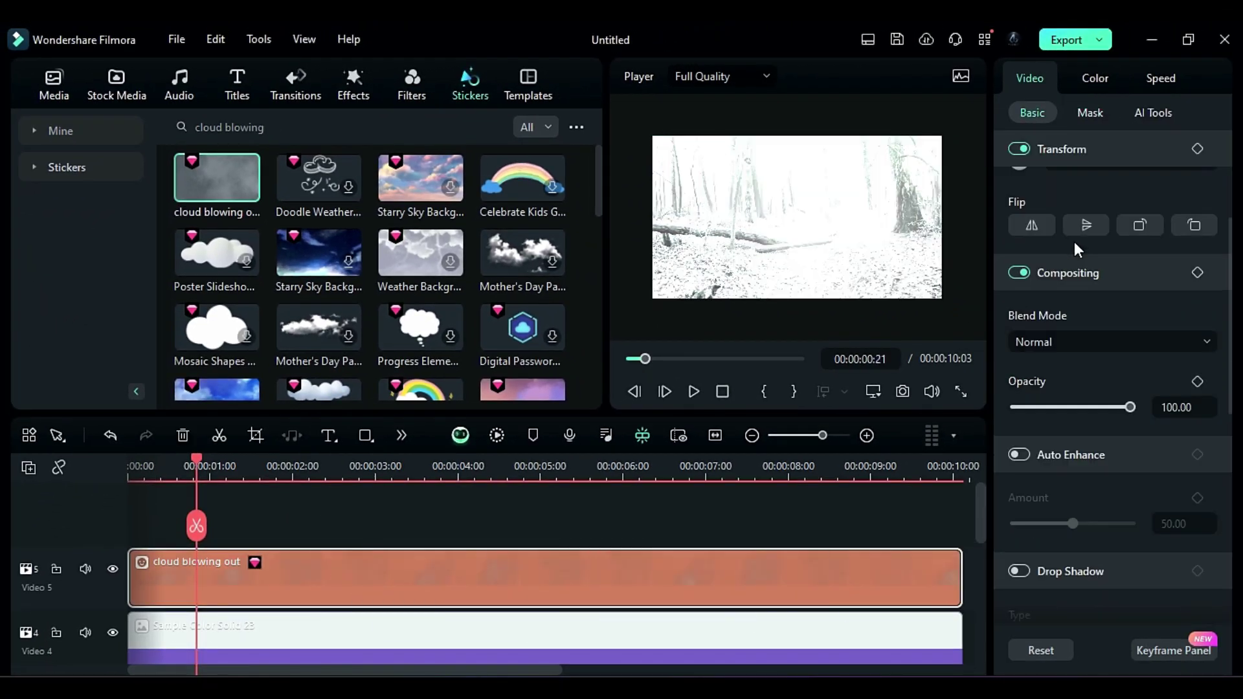
left_click(1107, 342)
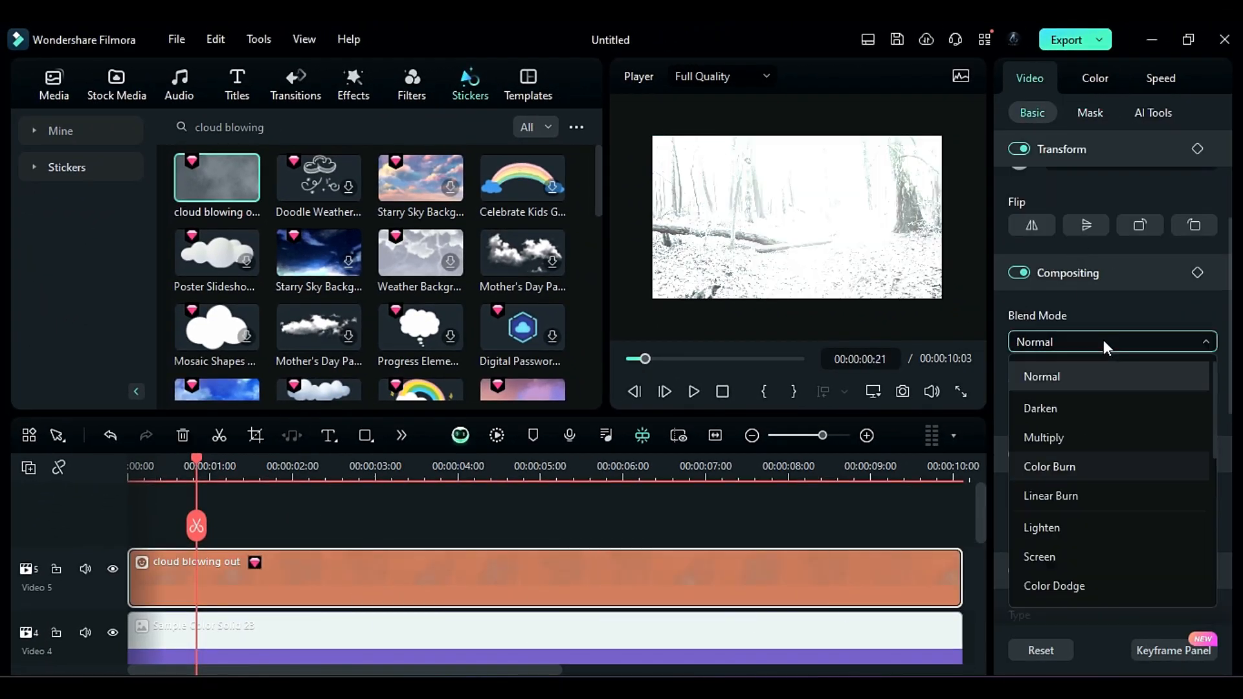
left_click(1036, 555)
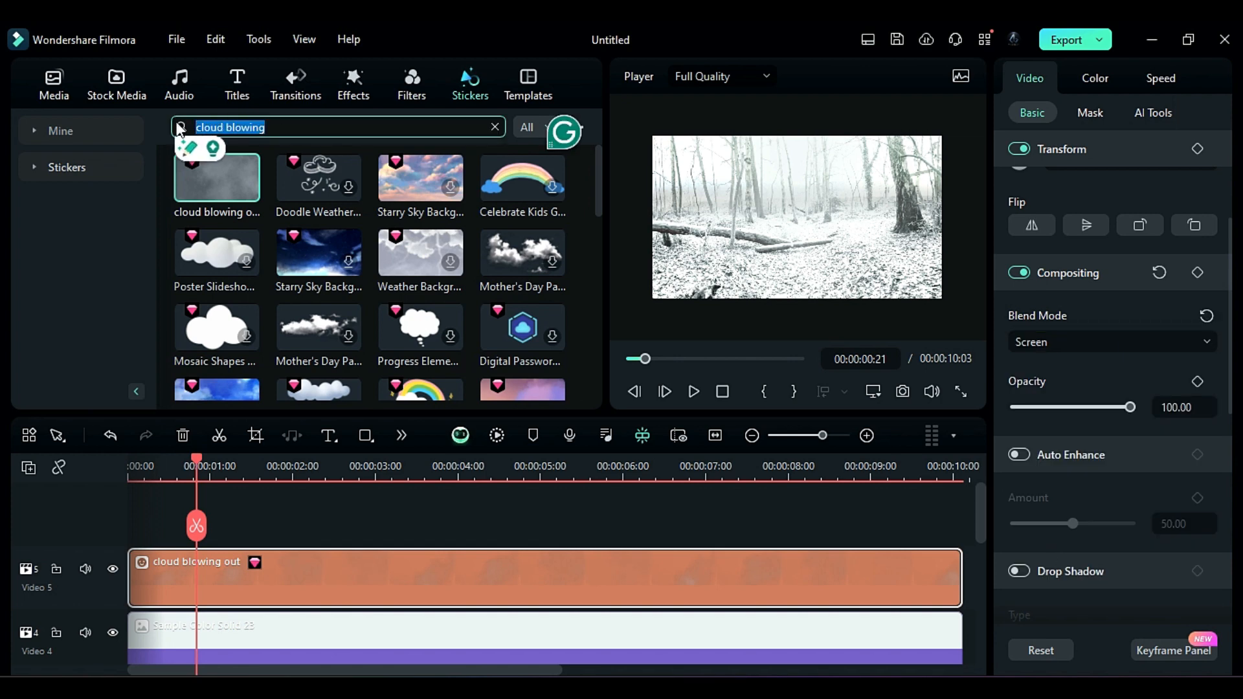
type("snowfall")
- Add 'snowfall 01' on a new track, extended full length and scaled to 132%
key("Return")
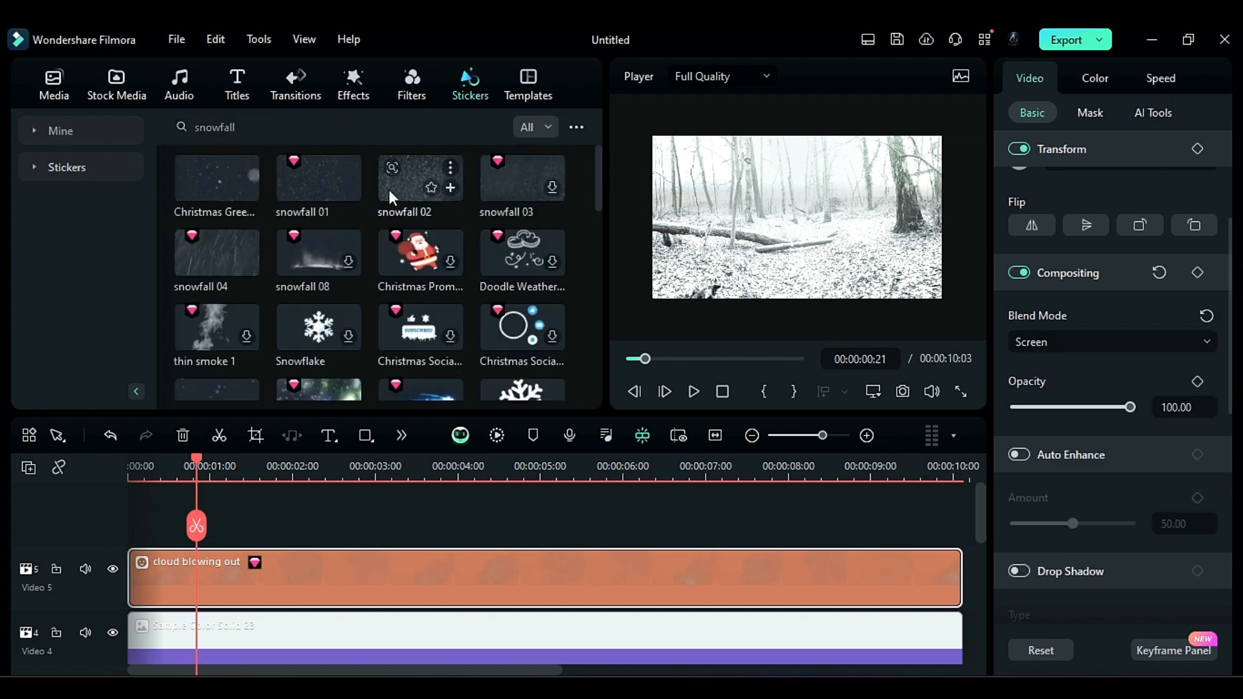
left_click_drag(319, 180, 326, 529)
left_click_drag(806, 576, 961, 576)
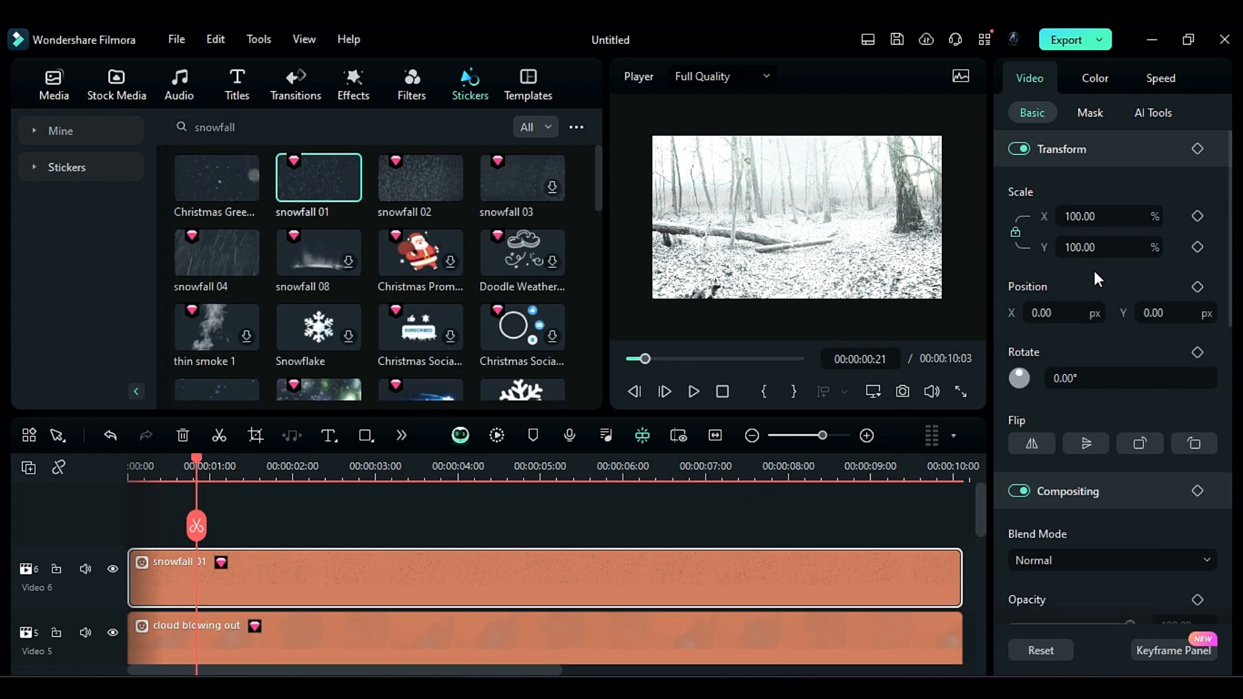
scroll(551, 589, "down", 1)
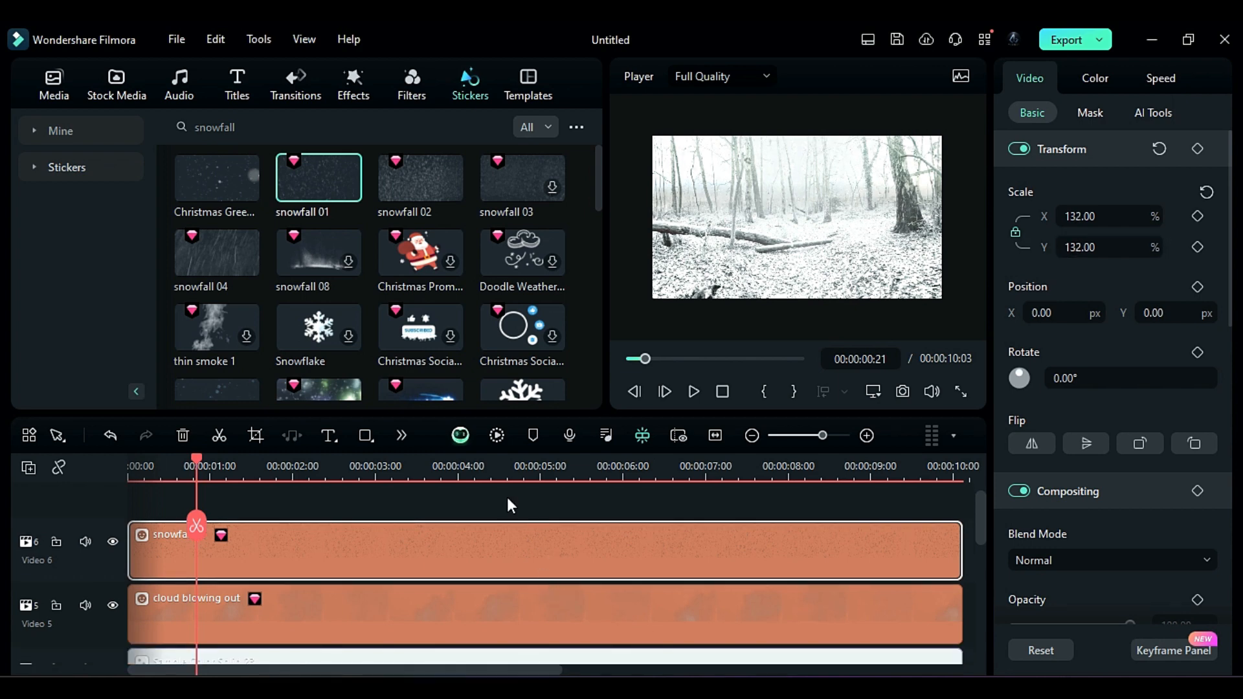
left_click(421, 95)
scroll(396, 292, "down", 3)
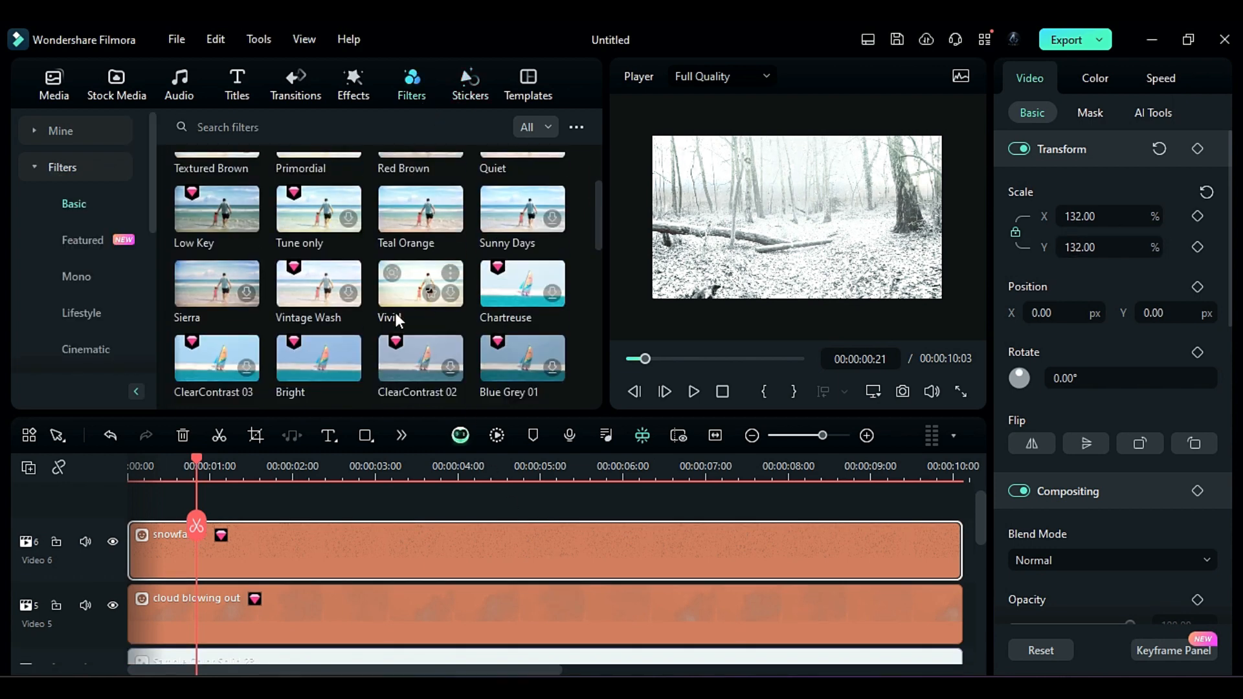
scroll(395, 312, "down", 2)
- Add ClearContrast 01 and S-Log Creative 03 as filter layers stretched across the full video
left_click_drag(213, 320, 184, 500)
left_click_drag(539, 559, 946, 561)
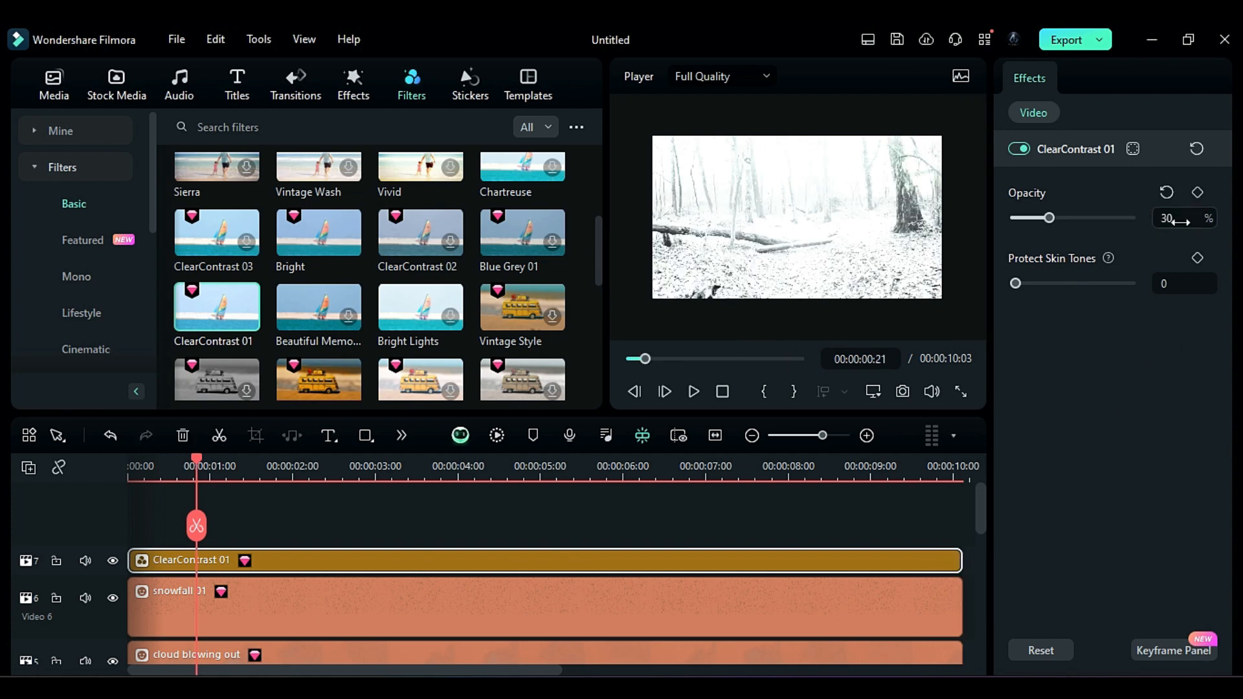
left_click_drag(381, 490, 382, 543)
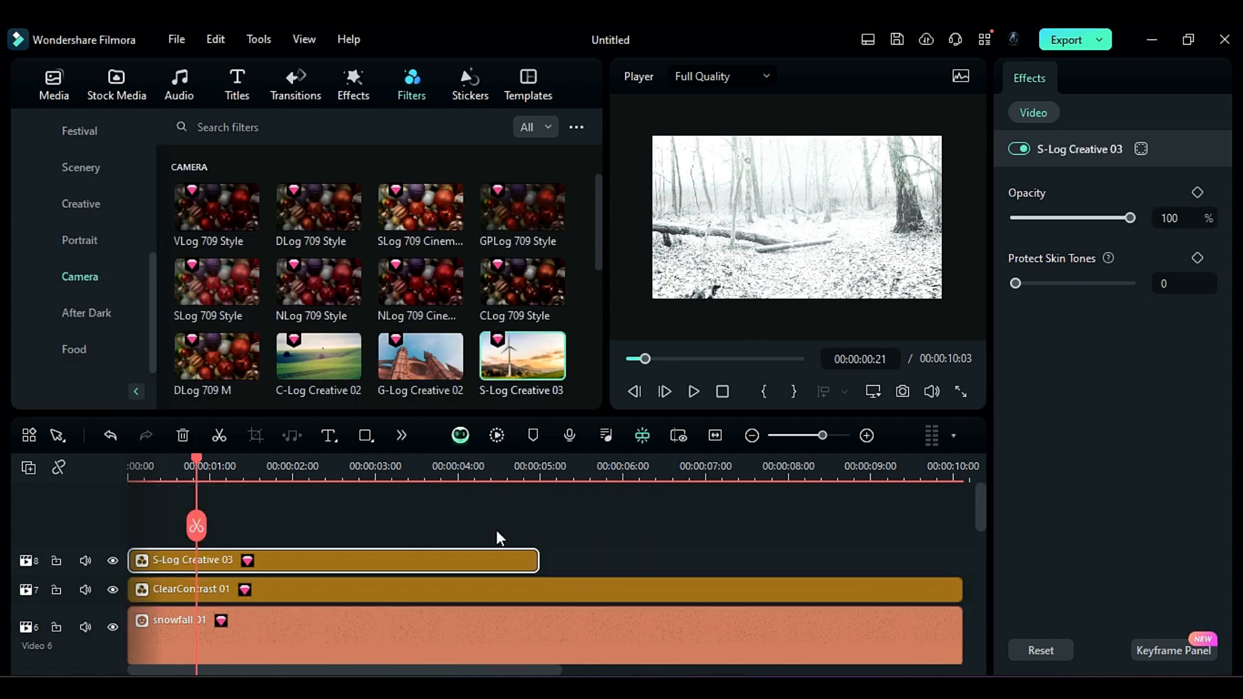
left_click_drag(929, 559, 964, 560)
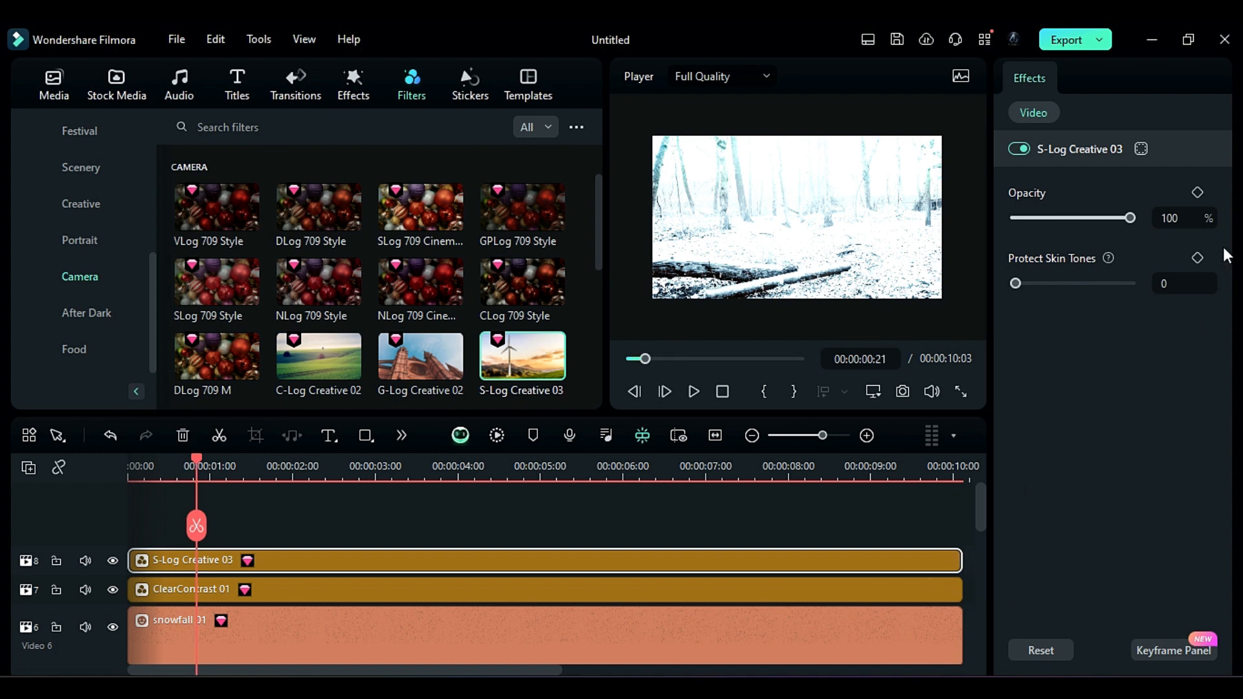
- Check the preview display settings, then start a preview render of the finished timeline
left_click(872, 392)
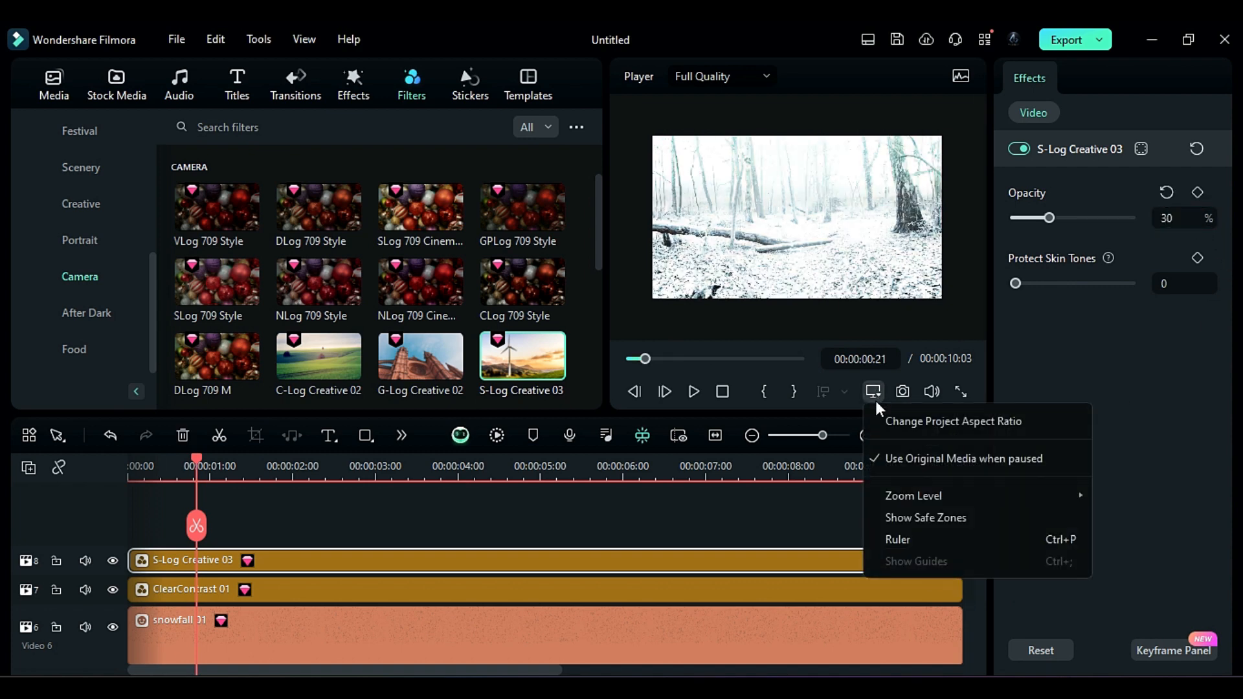
left_click(816, 489)
left_click(496, 435)
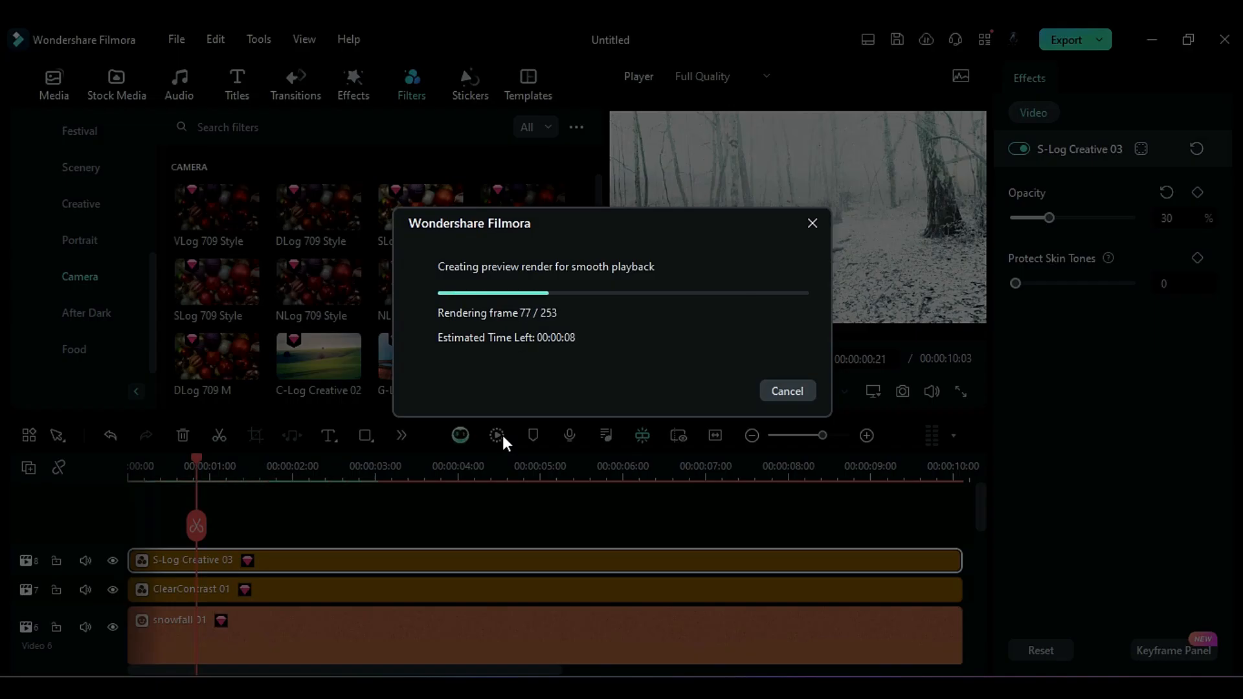